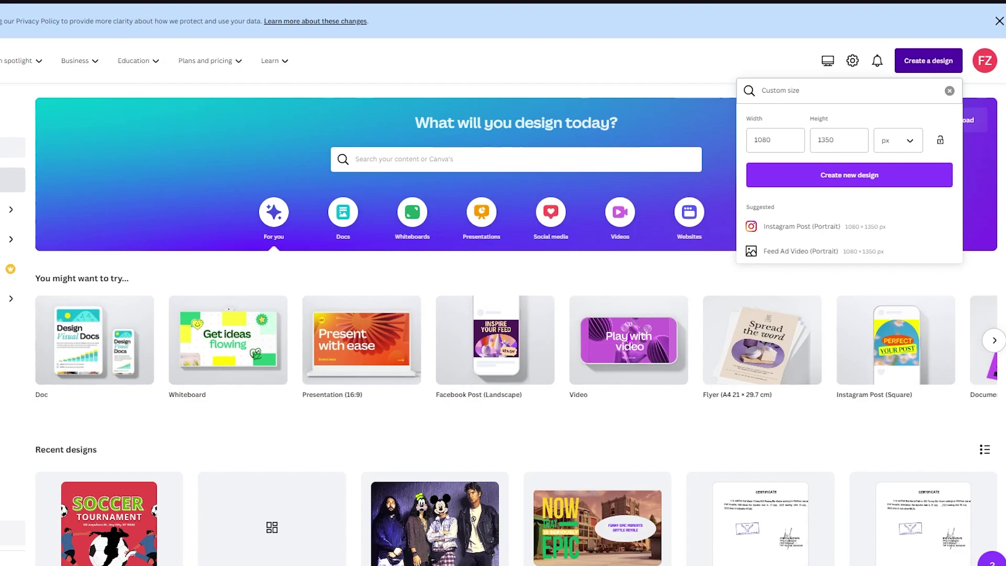
Dismiss the Custom size popup and open Create a design to import a file.
left_click(463, 65)
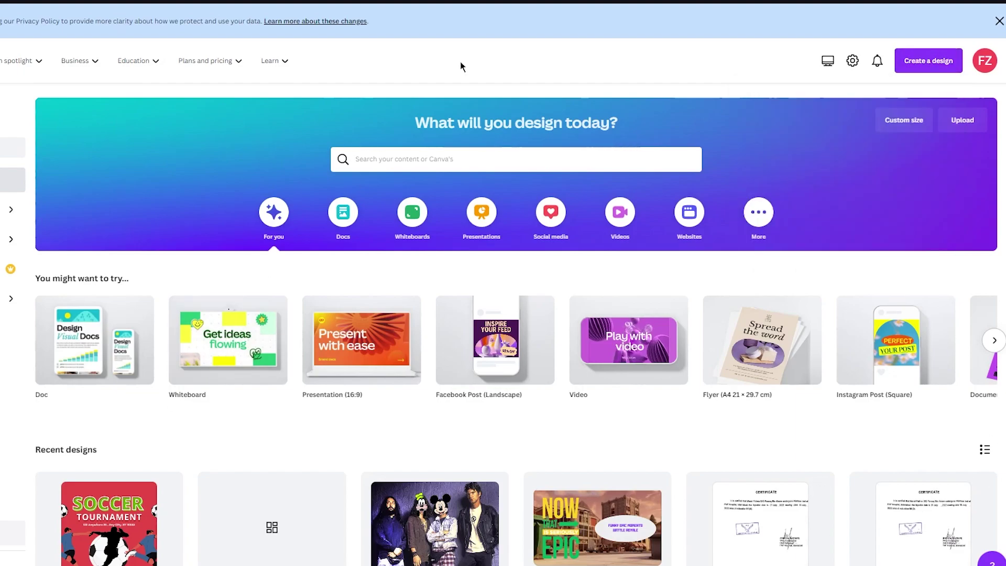
left_click(923, 59)
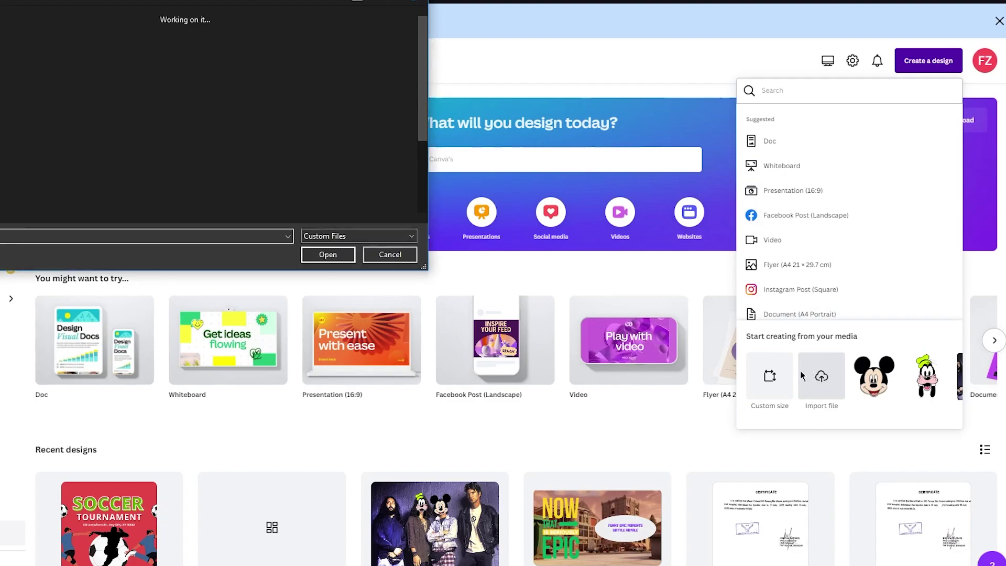
Navigate the Open dialog into the dhol folder and scroll down to the pexels photos.
scroll(109, 98, "down", 5)
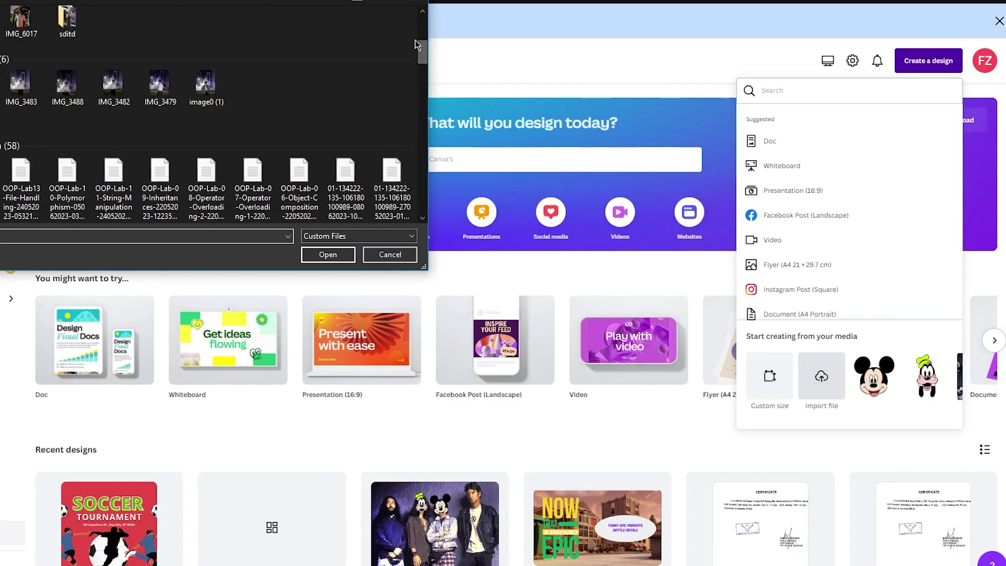
scroll(103, 19, "up", 1)
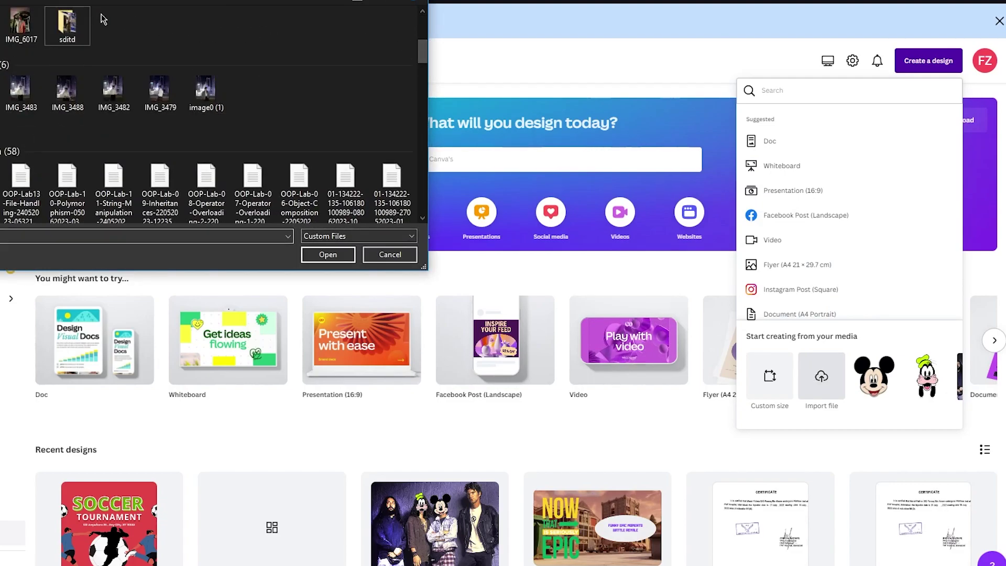
double_click(54, 20)
key("alt+Left")
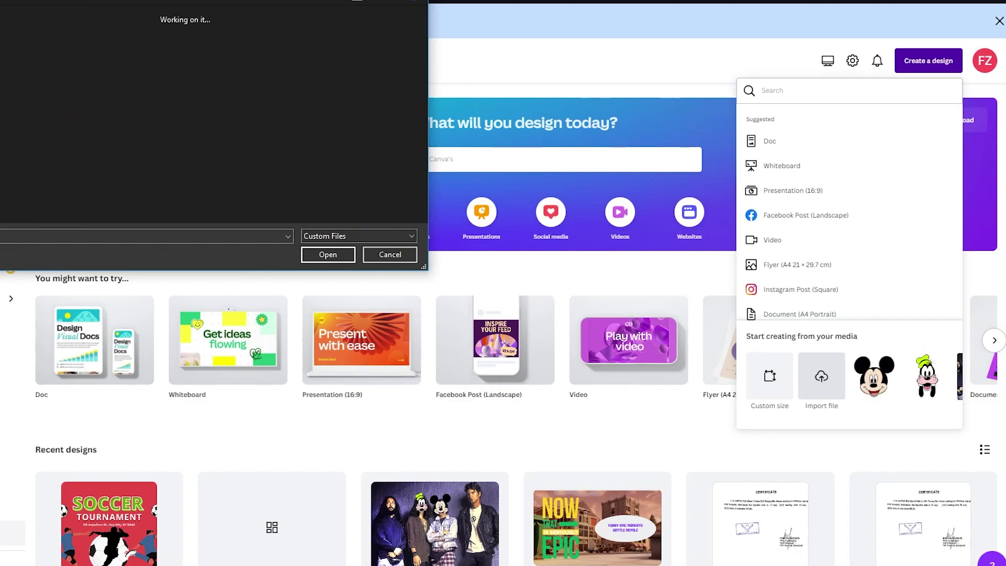
left_click_drag(422, 45, 422, 62)
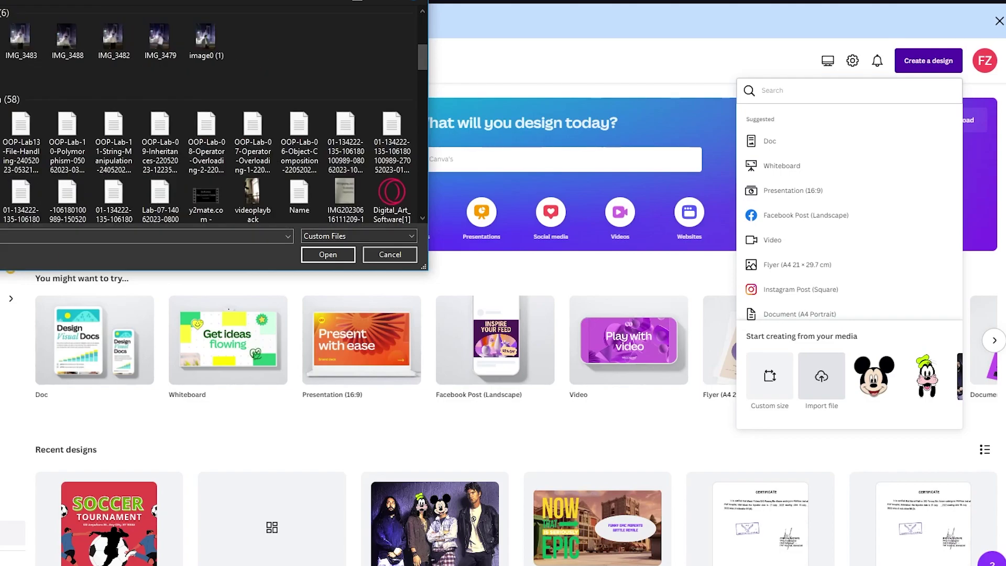
key("alt+Left")
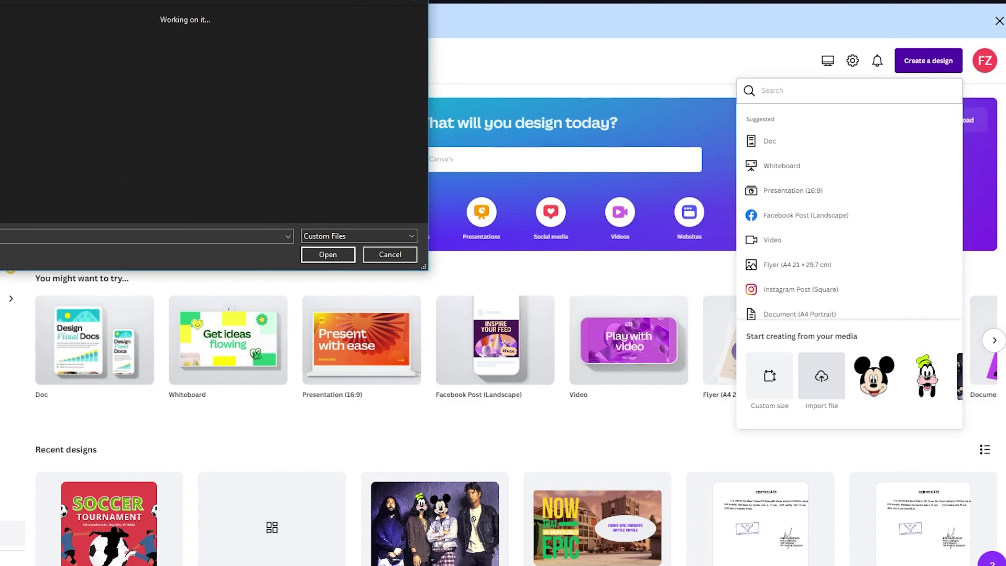
double_click(383, 54)
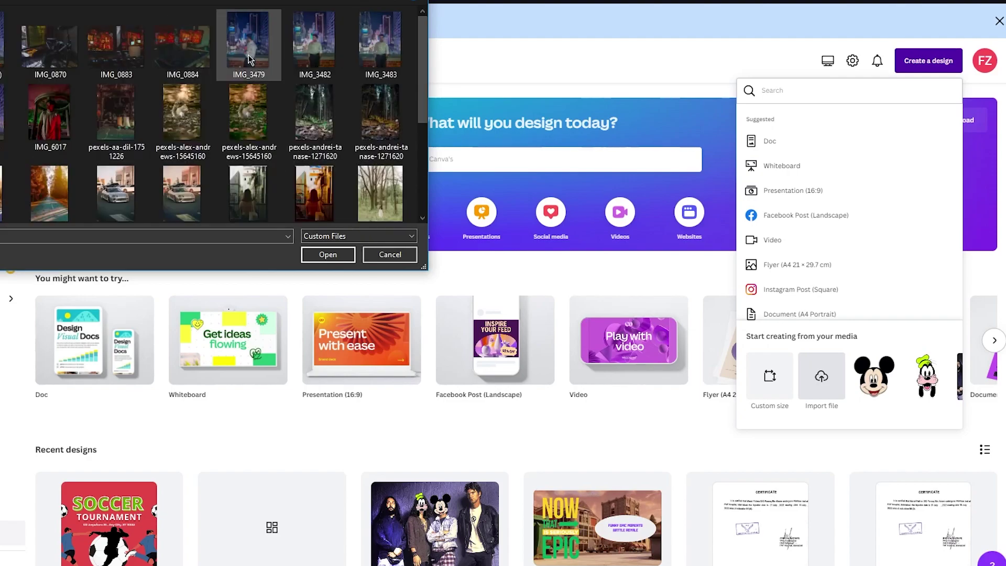
scroll(261, 98, "down", 5)
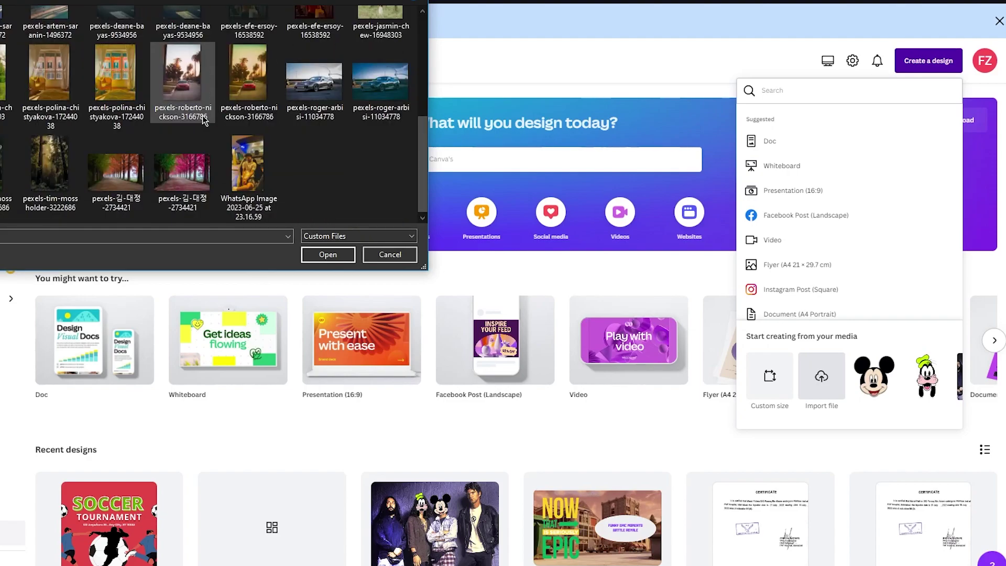
Upload pexels-roberto-nickson-3166786 and open it with Edit photo in Canva's photo editor.
double_click(196, 83)
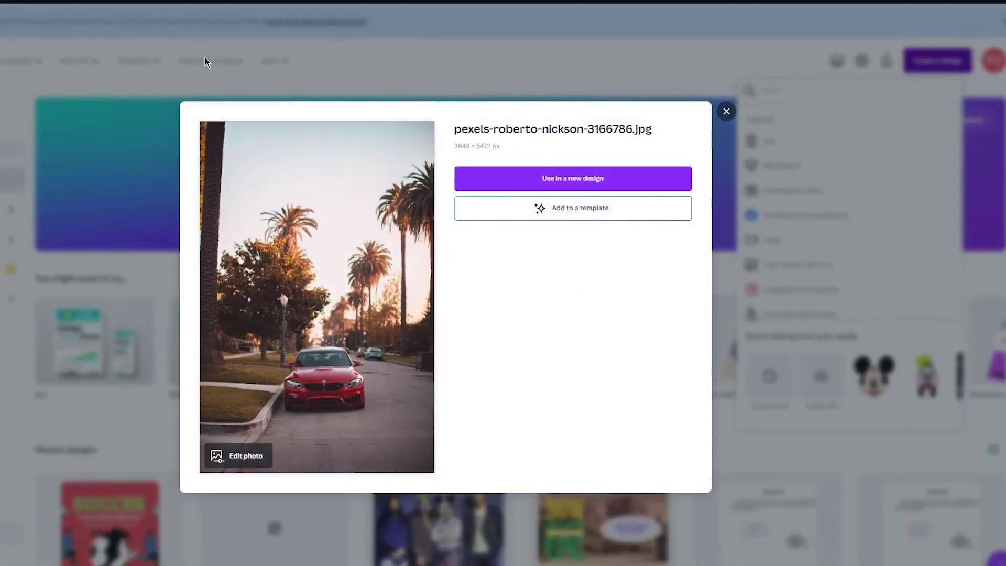
left_click(555, 172)
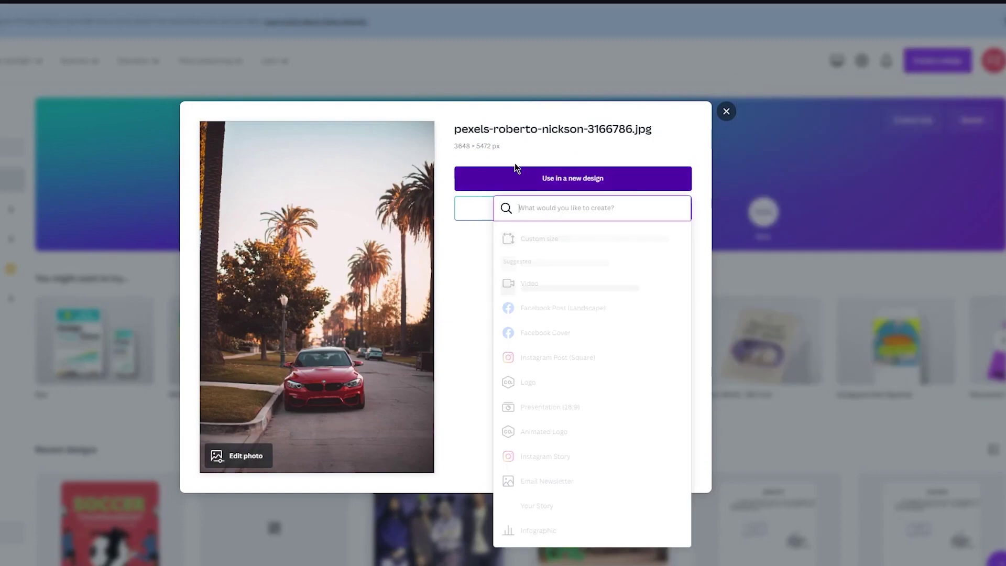
left_click(559, 176)
left_click(576, 174)
left_click(568, 185)
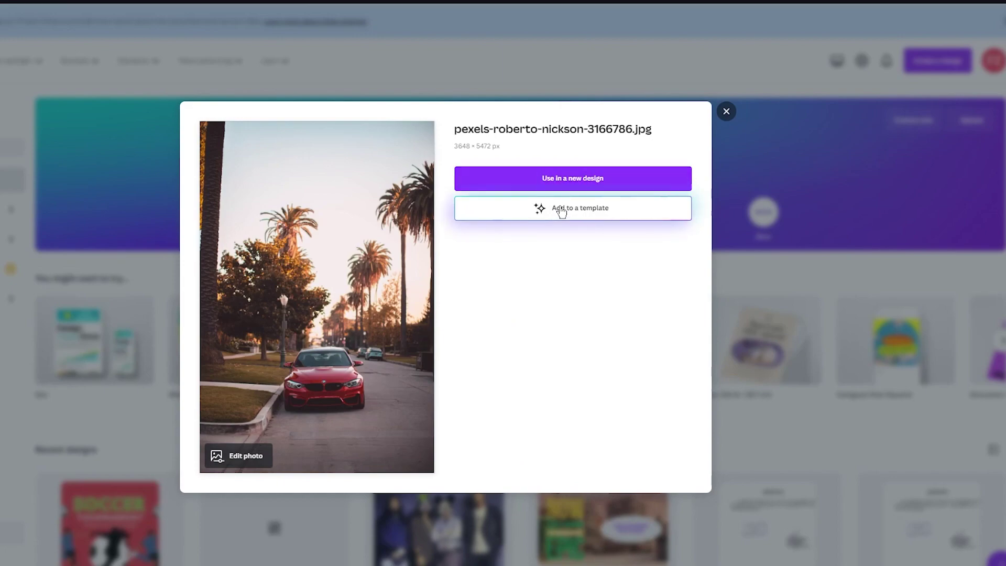
left_click(35, 328)
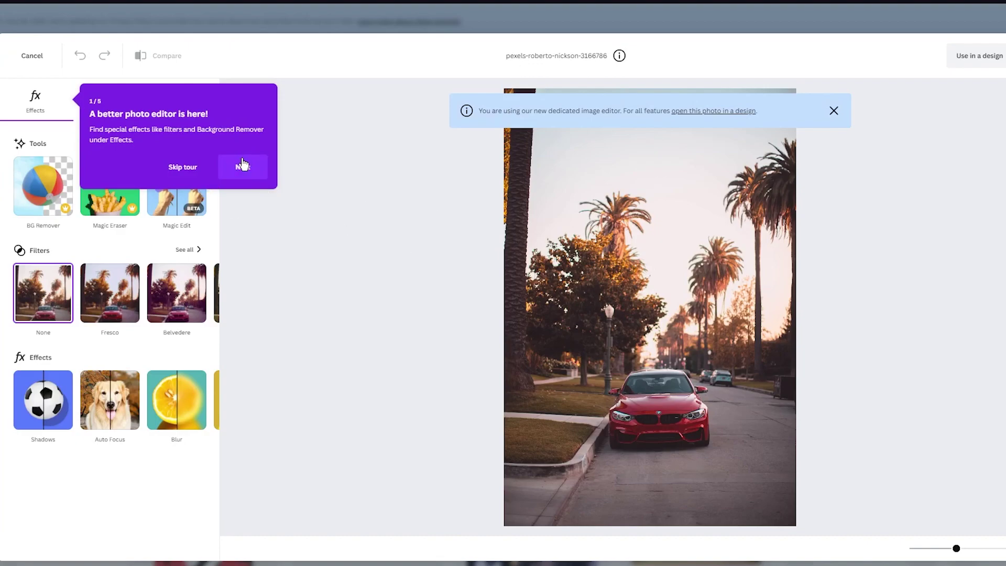
Skip through the editor tour so the car photo lands in a new 1365 × 2048 px design.
left_click(243, 166)
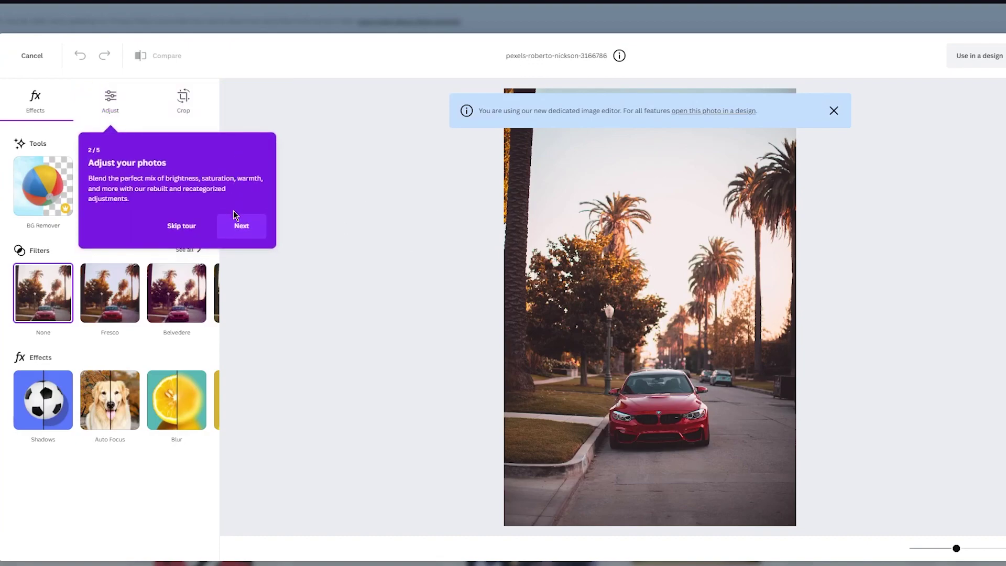
left_click(236, 221)
left_click(302, 224)
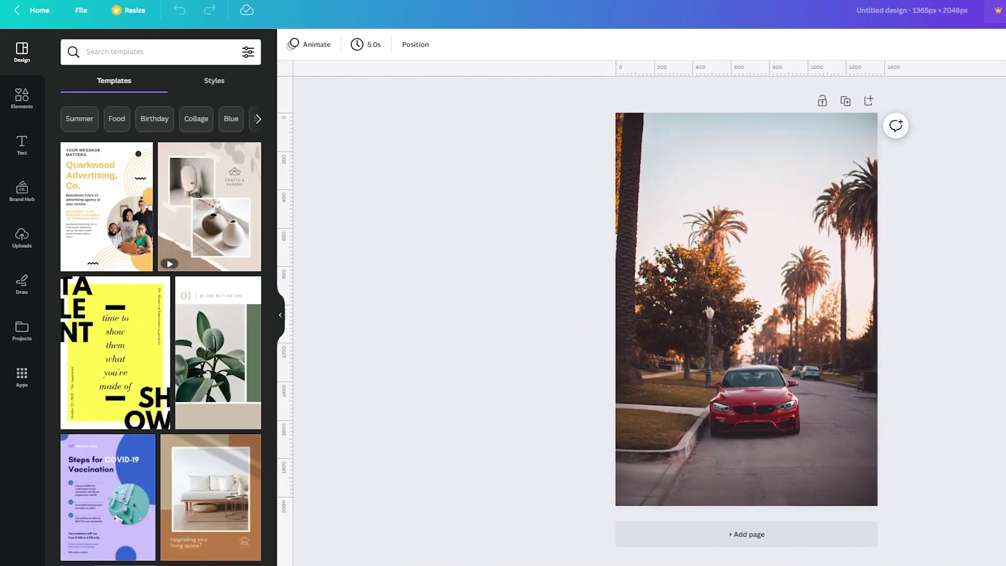
Select the car photo on the page and open its Edit photo filters and effects panel.
scroll(753, 319, "up", 2)
scroll(948, 395, "down", 2)
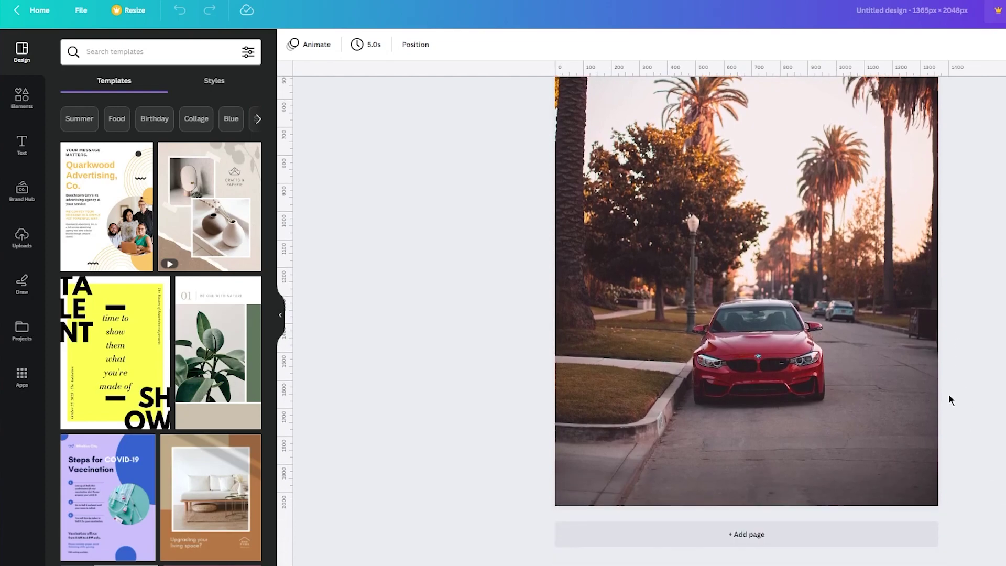
scroll(913, 295, "up", 3)
scroll(913, 299, "down", 2)
left_click(557, 171)
scroll(299, 99, "up", 3)
left_click(300, 53)
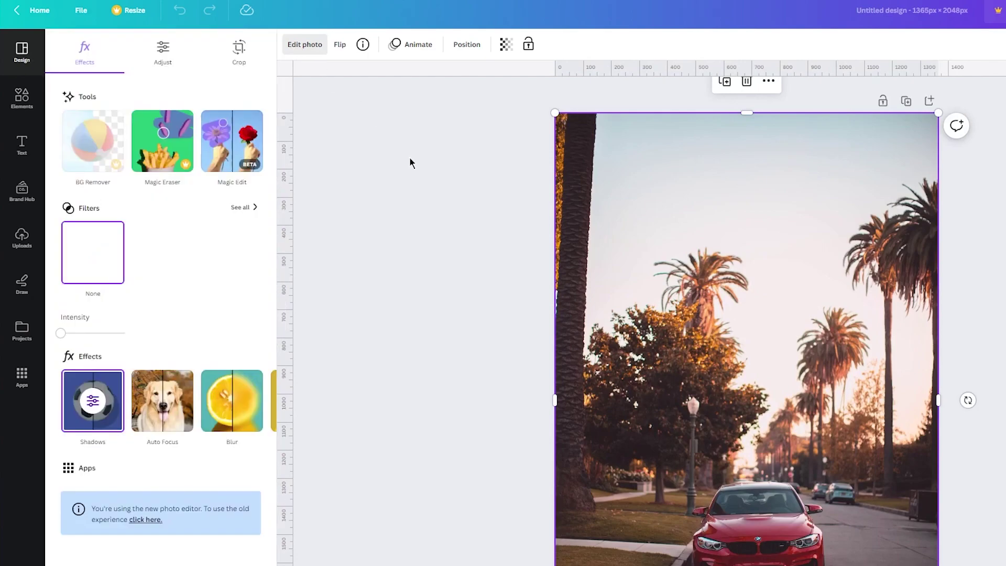
scroll(439, 189, "down", 1)
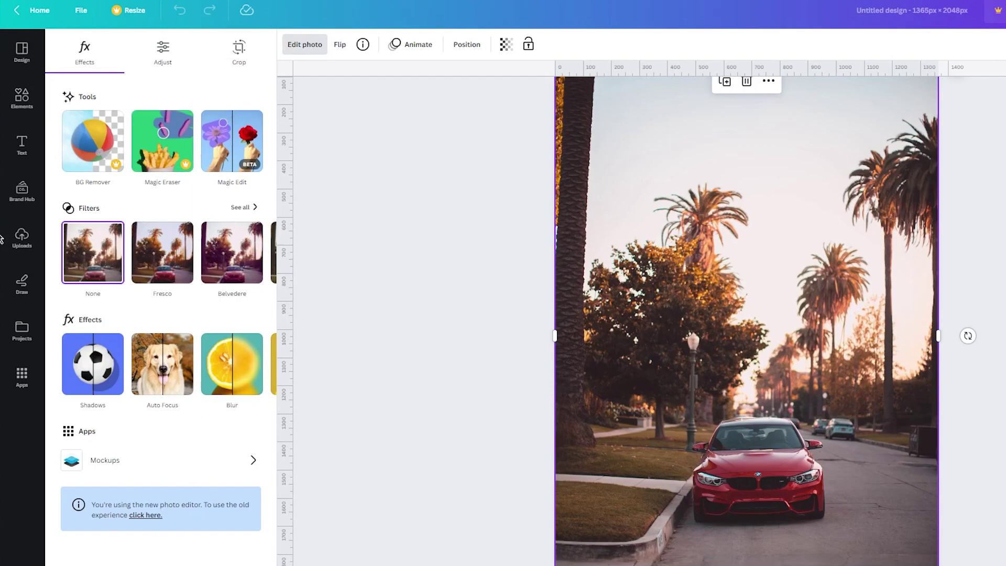
Try the Fresco, Belvedere, Flint, Aero and Luna filters, then set the filter back to None.
left_click(186, 257)
left_click(206, 257)
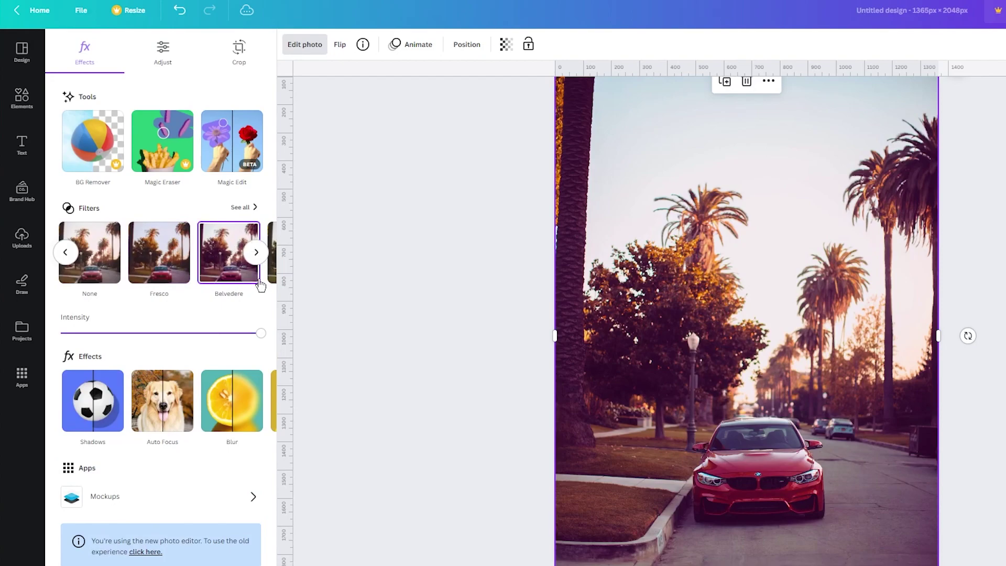
mouse_move(268, 275)
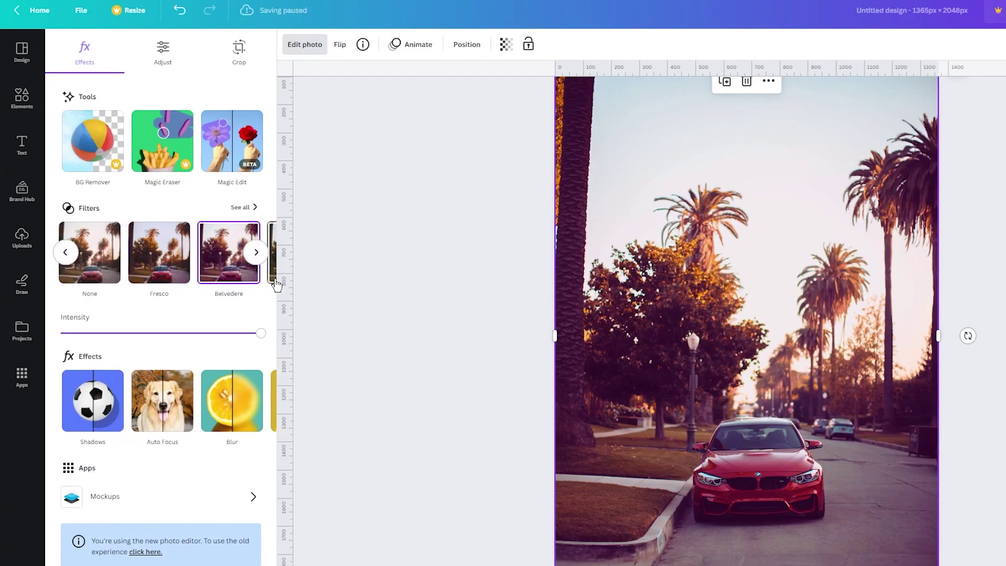
left_click(272, 263)
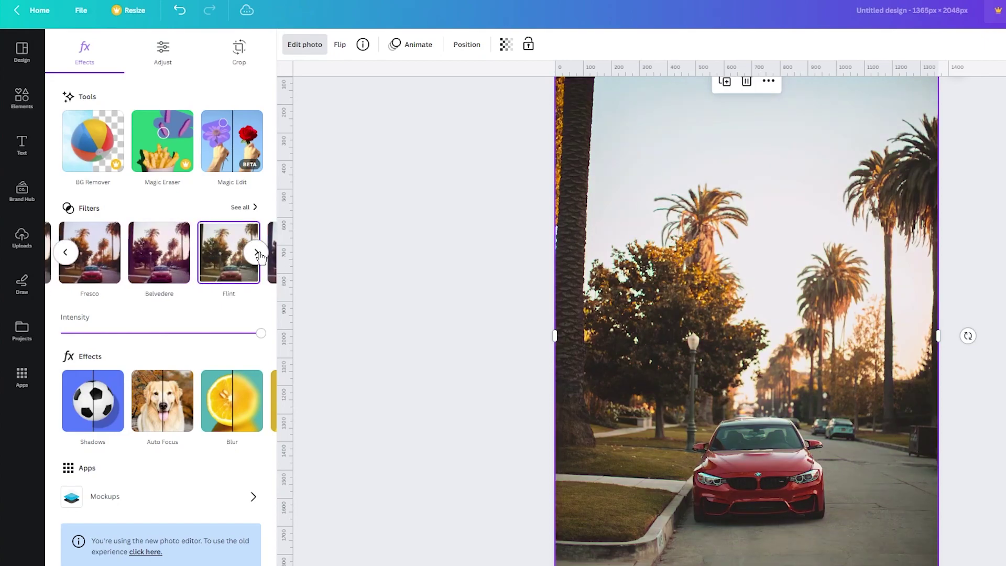
left_click(256, 252)
left_click(205, 260)
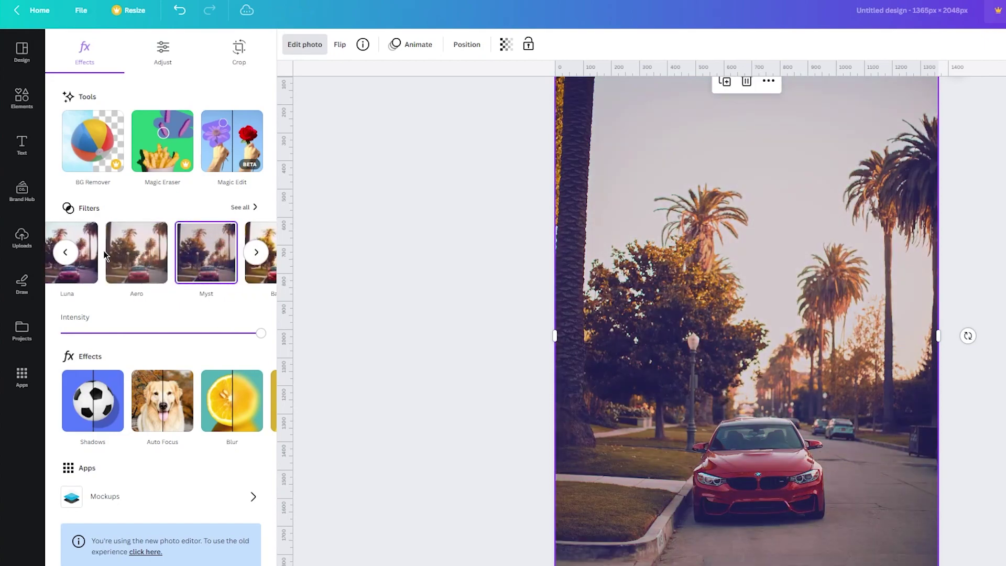
left_click(78, 256)
left_click(67, 253)
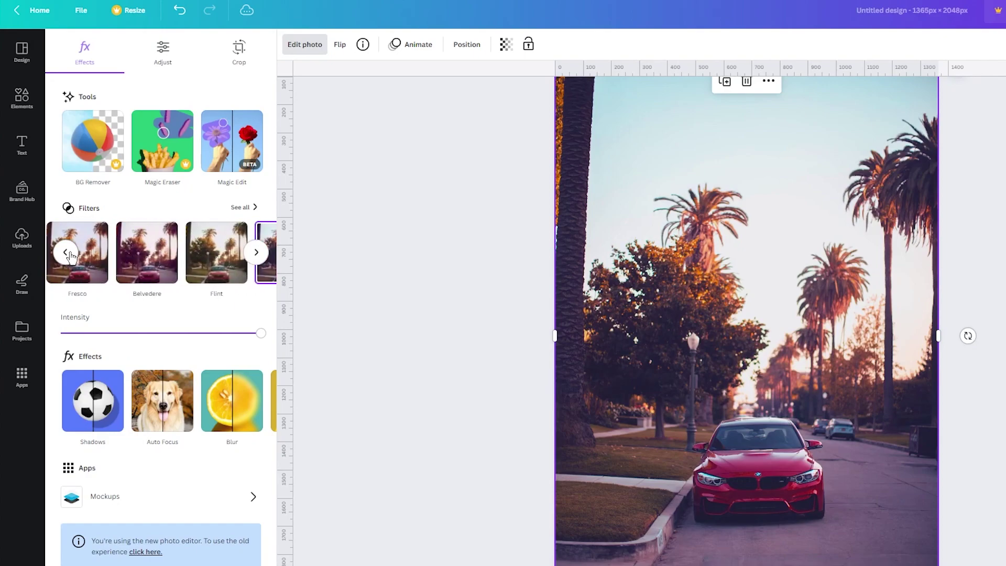
left_click(67, 253)
left_click(96, 262)
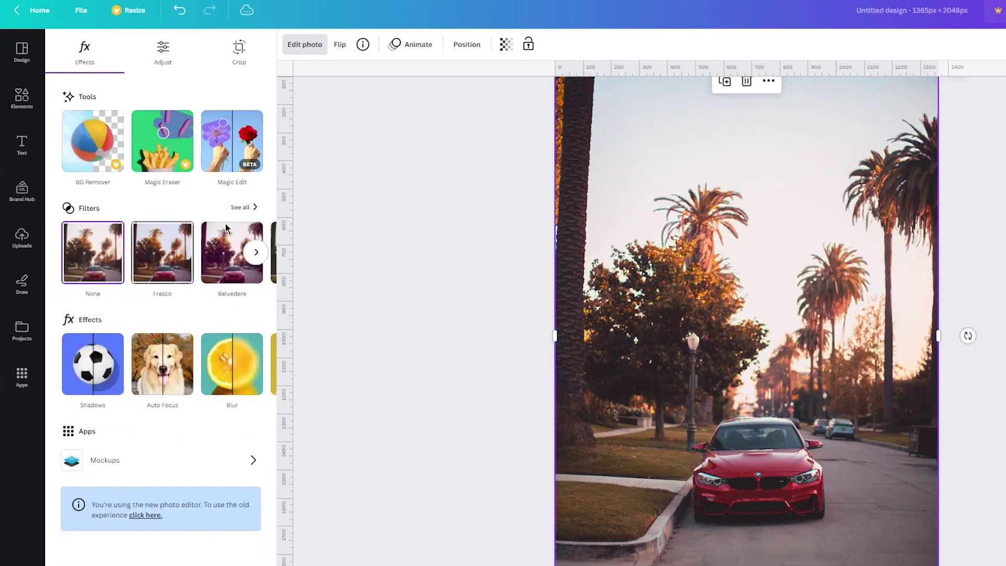
scroll(747, 315, "down", 2)
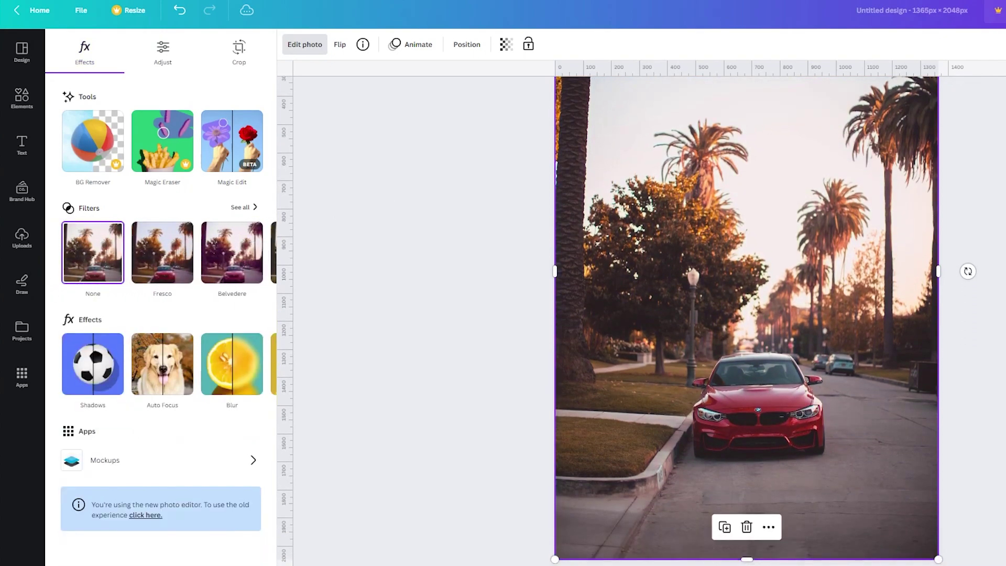
left_click(169, 72)
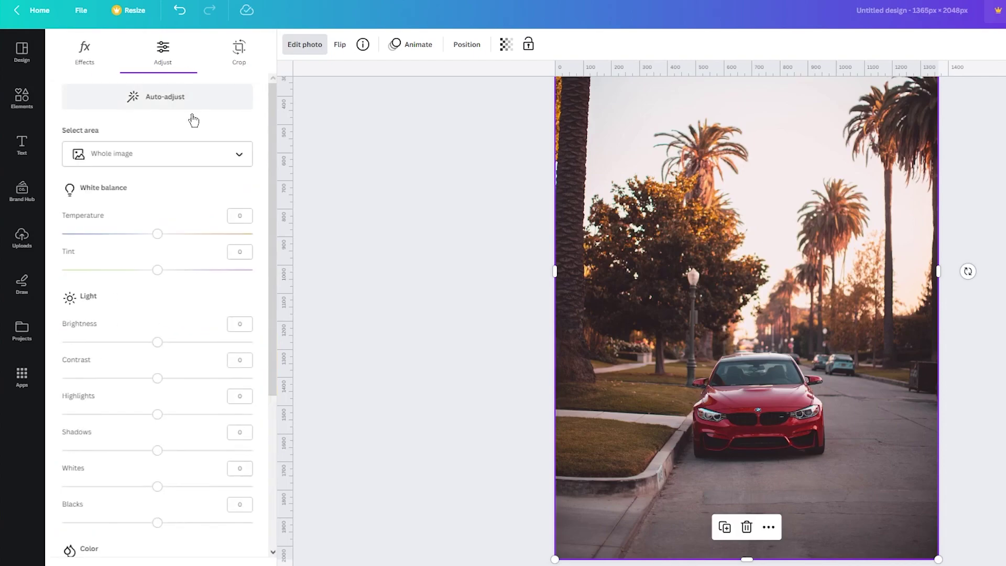
left_click(148, 93)
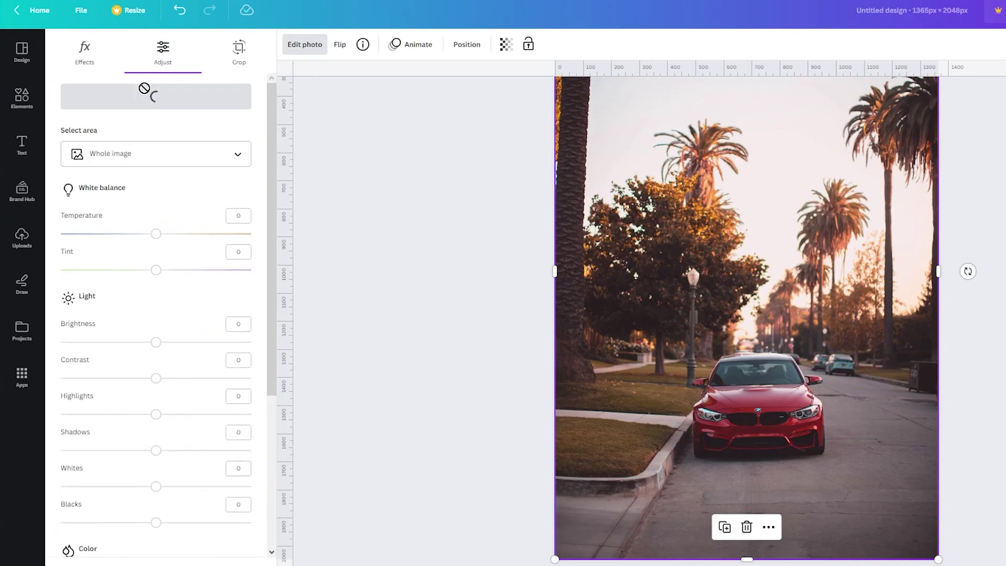
left_click(153, 93)
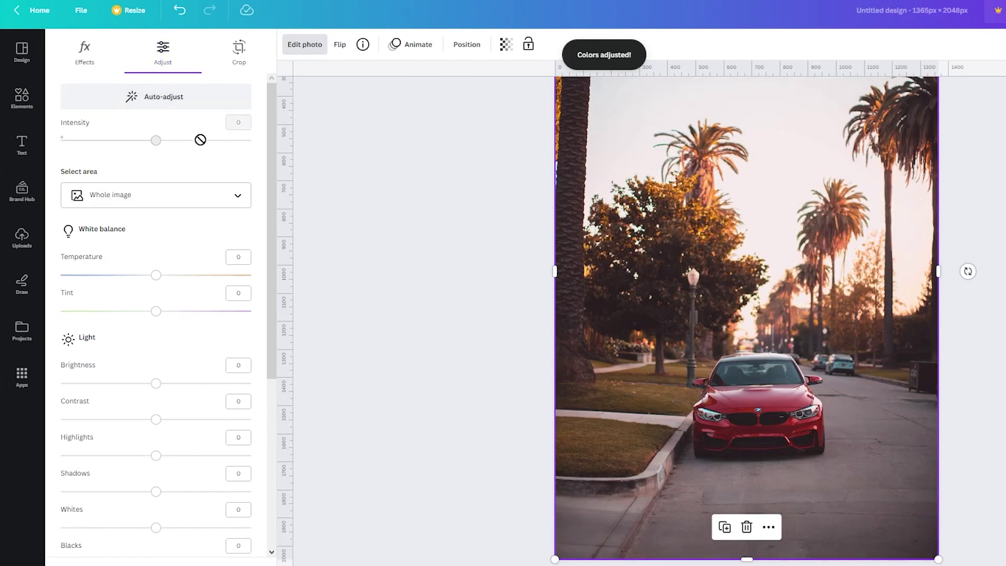
left_click(177, 192)
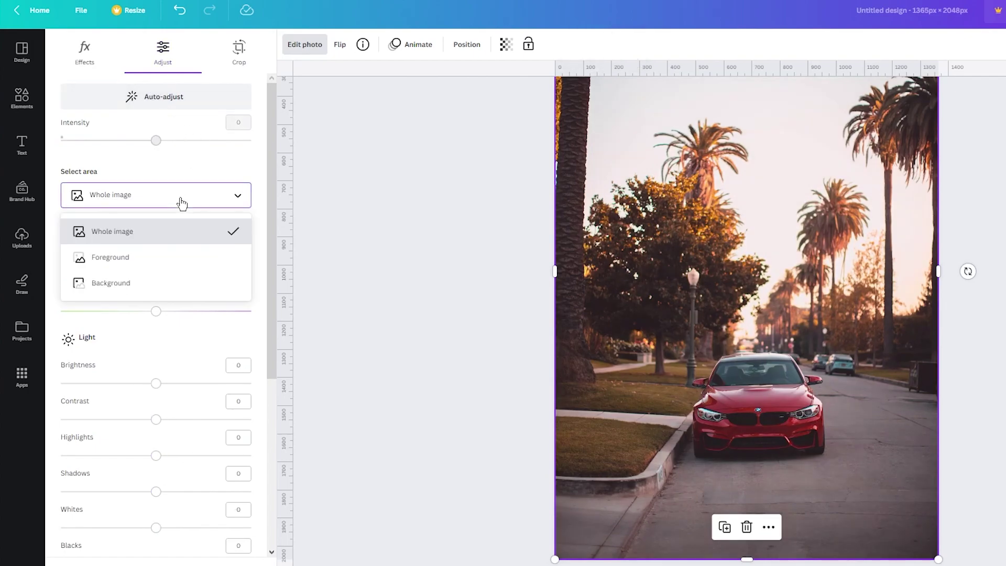
left_click(178, 201)
left_click(137, 196)
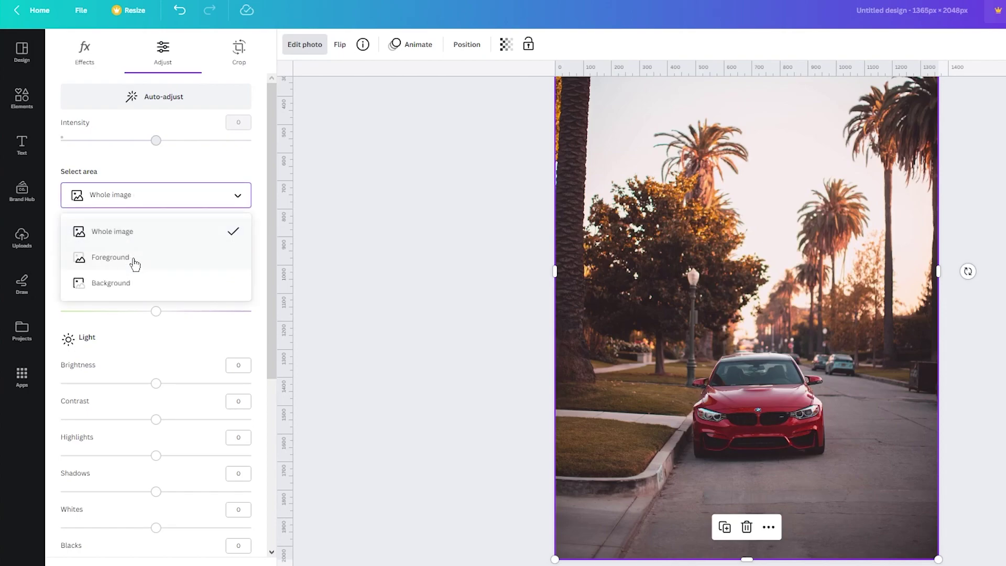
left_click(178, 124)
left_click(119, 98)
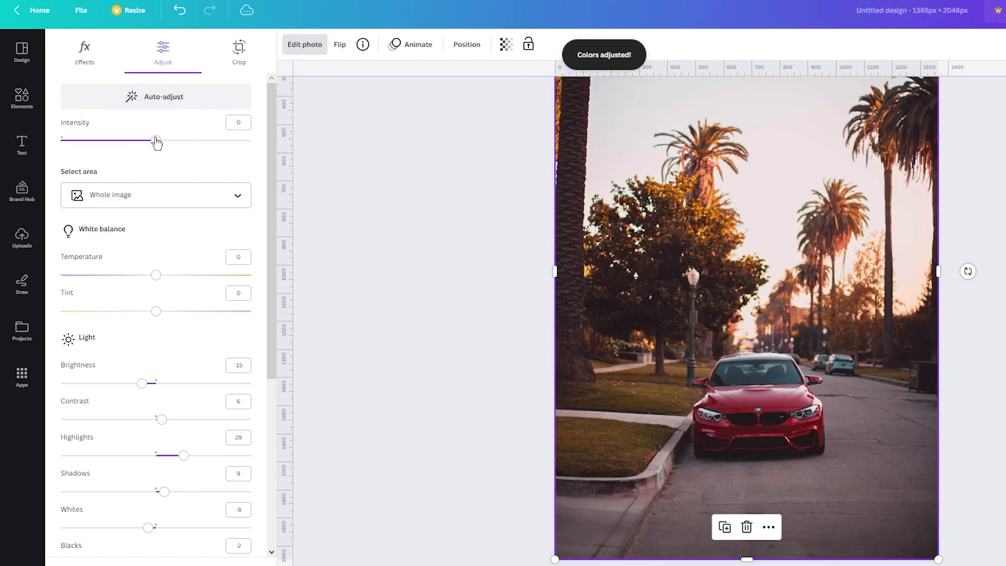
left_click_drag(156, 140, 318, 161)
left_click_drag(252, 140, 138, 149)
Turn off auto-correction, keep Select area on Whole image, and warm Temperature to 31.
left_click(133, 104)
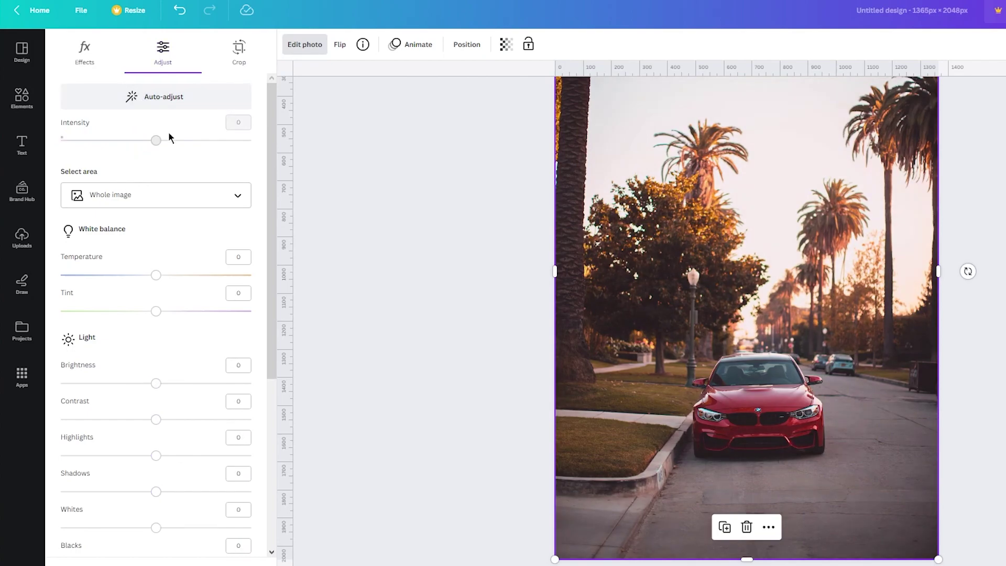
scroll(171, 109, "down", 1)
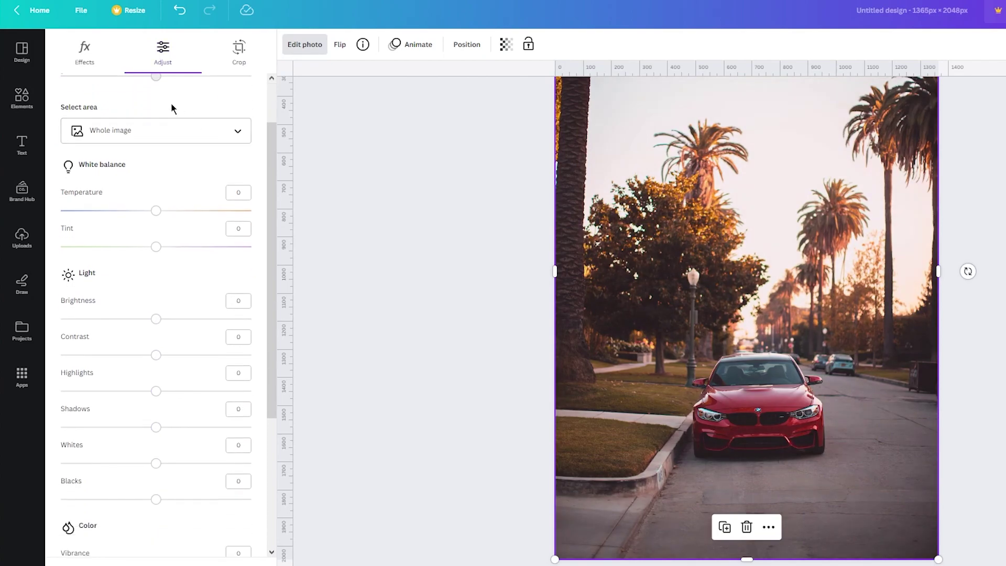
left_click(161, 143)
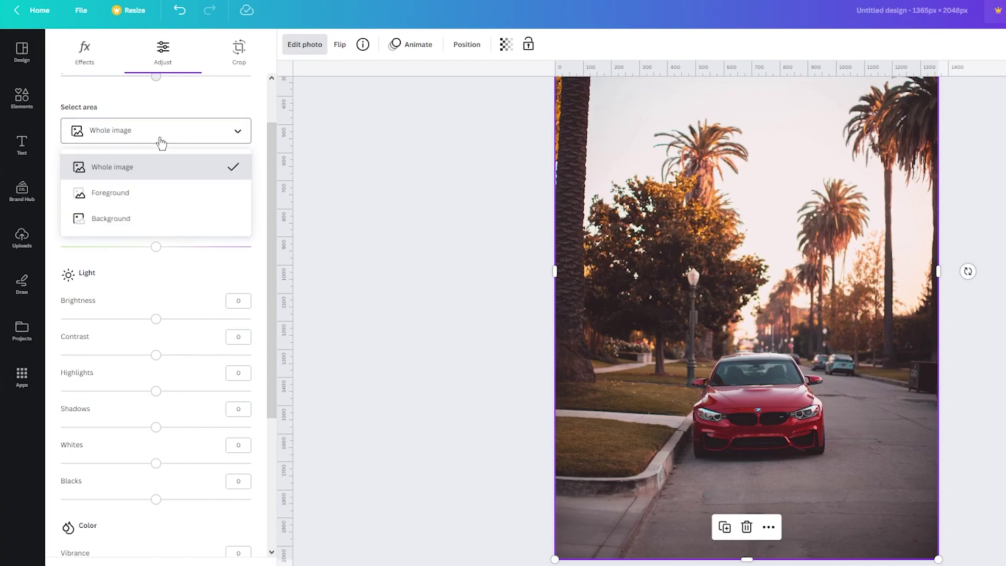
left_click(105, 171)
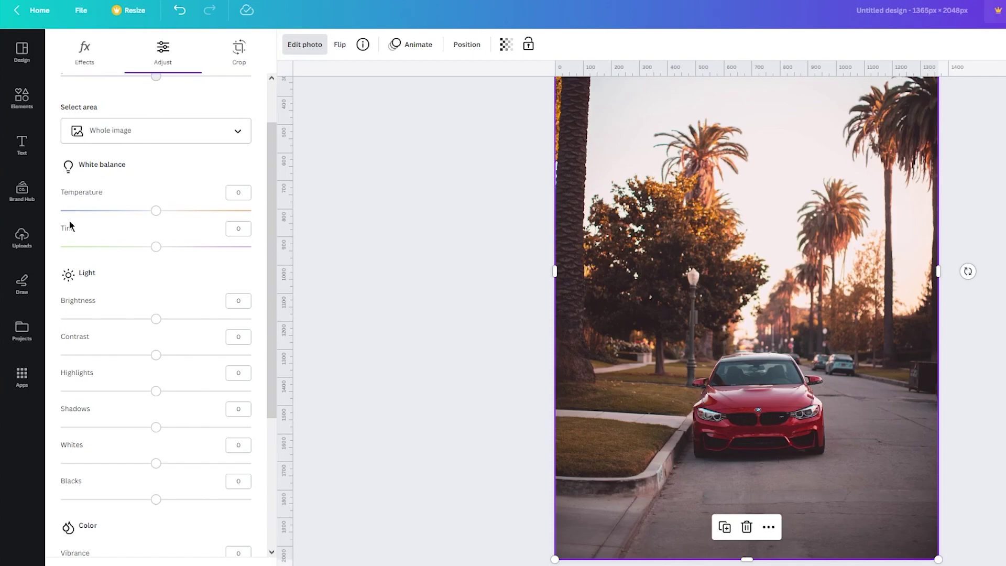
left_click_drag(157, 213, 189, 251)
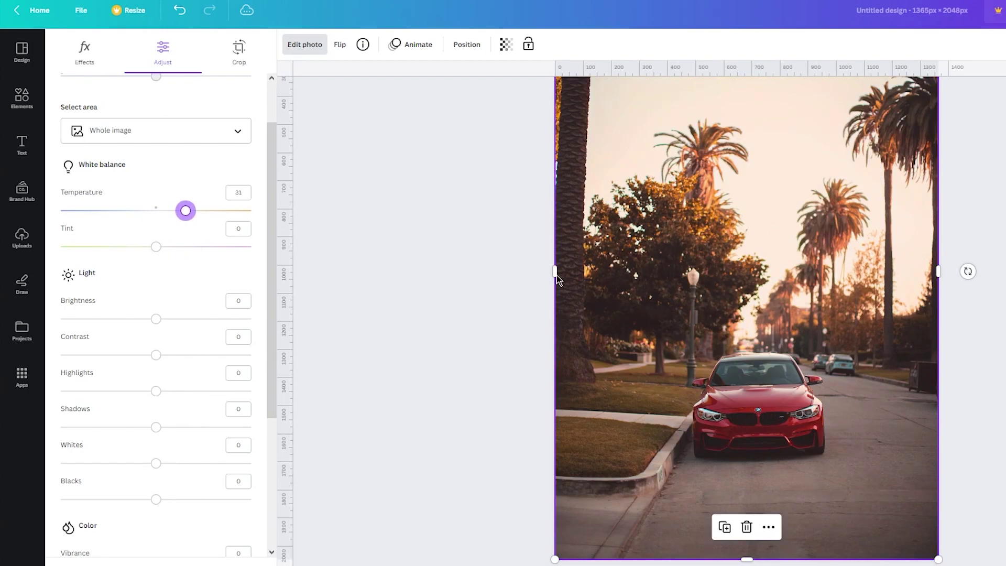
Shift Tint to -34 and lower Brightness slightly.
left_click_drag(157, 252, 125, 267)
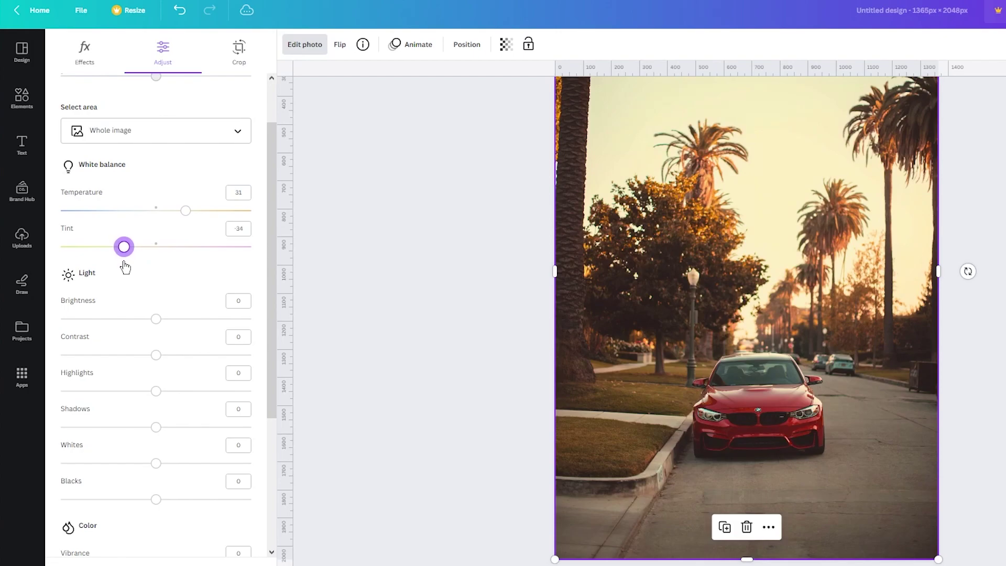
scroll(563, 262, "down", 1)
scroll(563, 262, "up", 3)
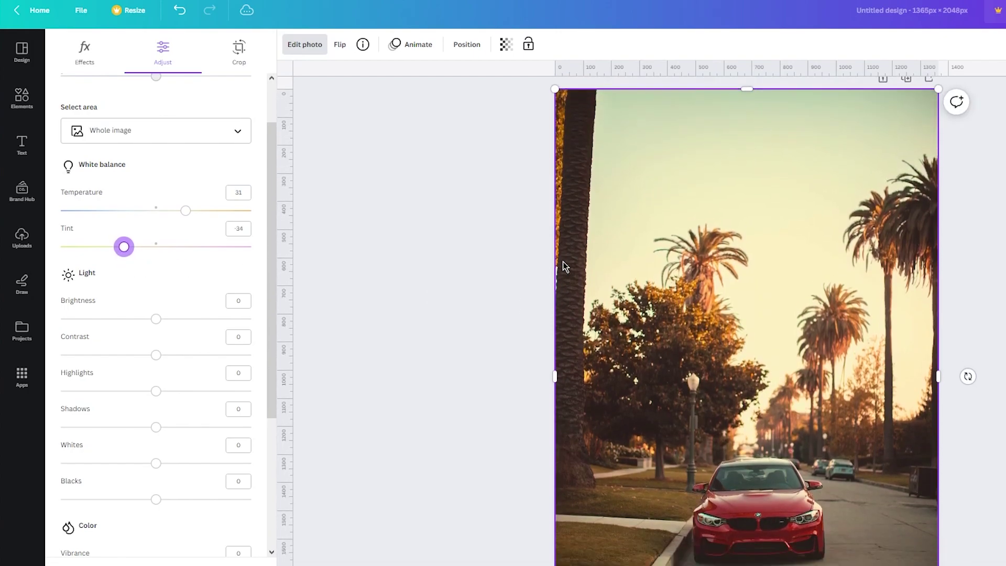
scroll(562, 262, "down", 2)
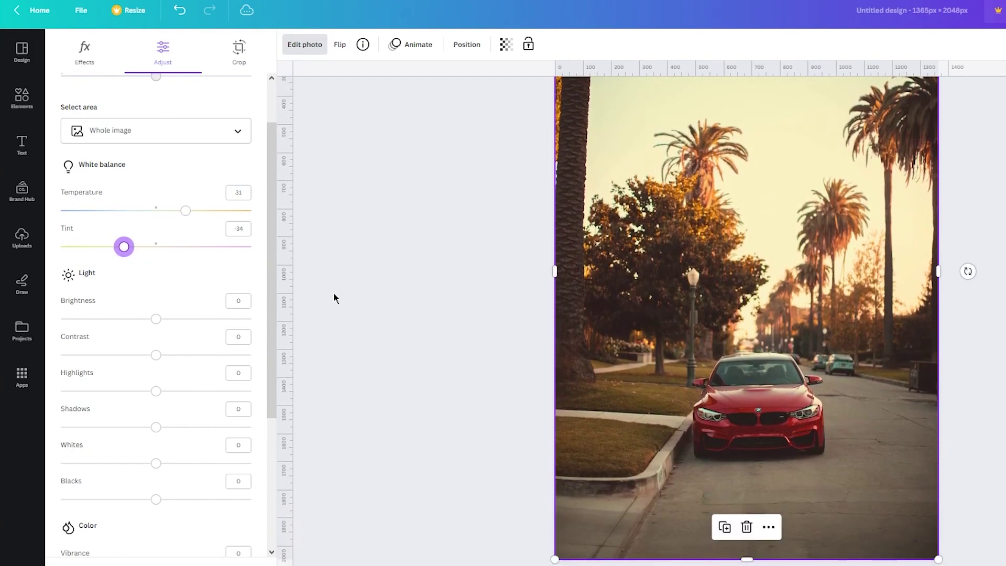
scroll(310, 283, "down", 1)
scroll(225, 273, "up", 2)
scroll(157, 288, "down", 2)
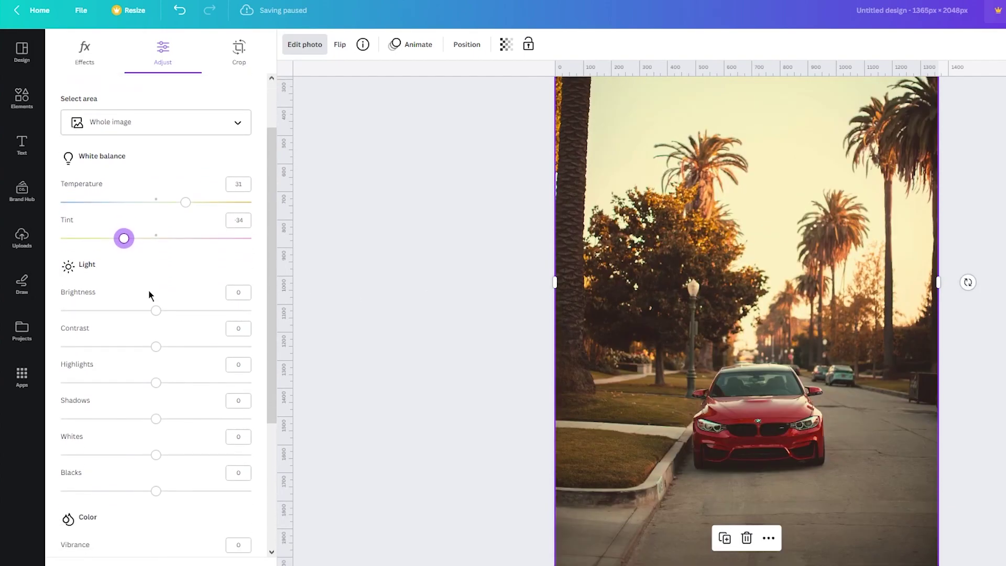
scroll(152, 273, "down", 1)
mouse_move(156, 255)
left_mouse_down()
mouse_move(105, 256)
mouse_move(202, 262)
mouse_move(146, 267)
mouse_move(184, 254)
mouse_move(148, 255)
left_mouse_up()
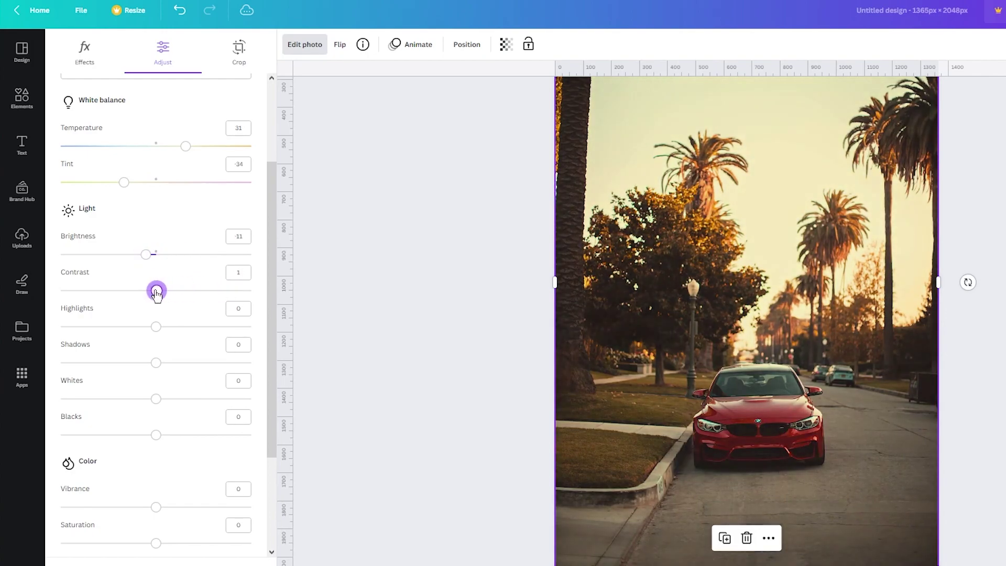
Set Contrast to -29, Highlights to -41 and Shadows to 39.
left_click_drag(157, 293, 129, 293)
left_click_drag(159, 329, 57, 326)
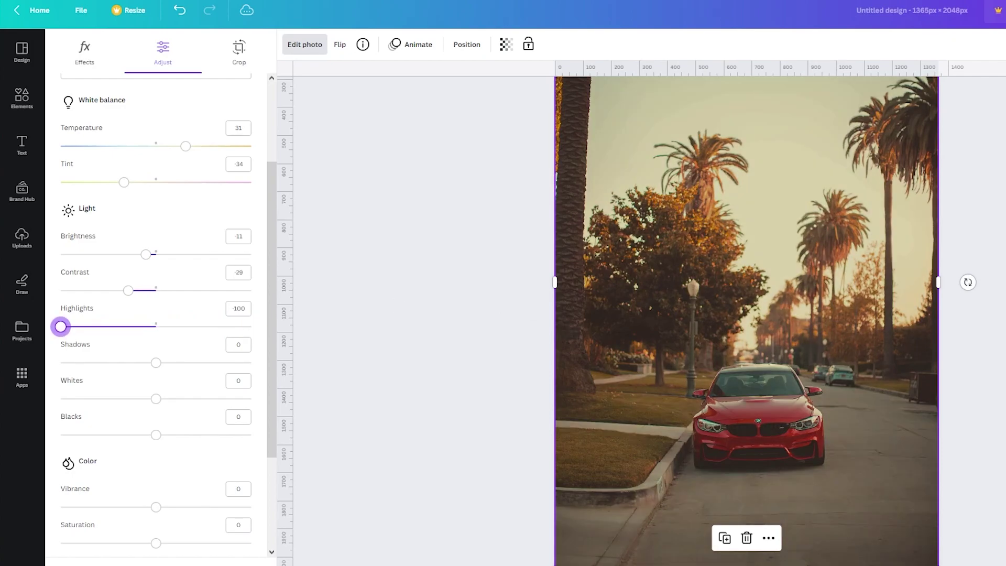
mouse_move(157, 363)
left_mouse_down()
mouse_move(387, 366)
mouse_move(160, 362)
left_mouse_up()
left_click_drag(128, 327, 117, 327)
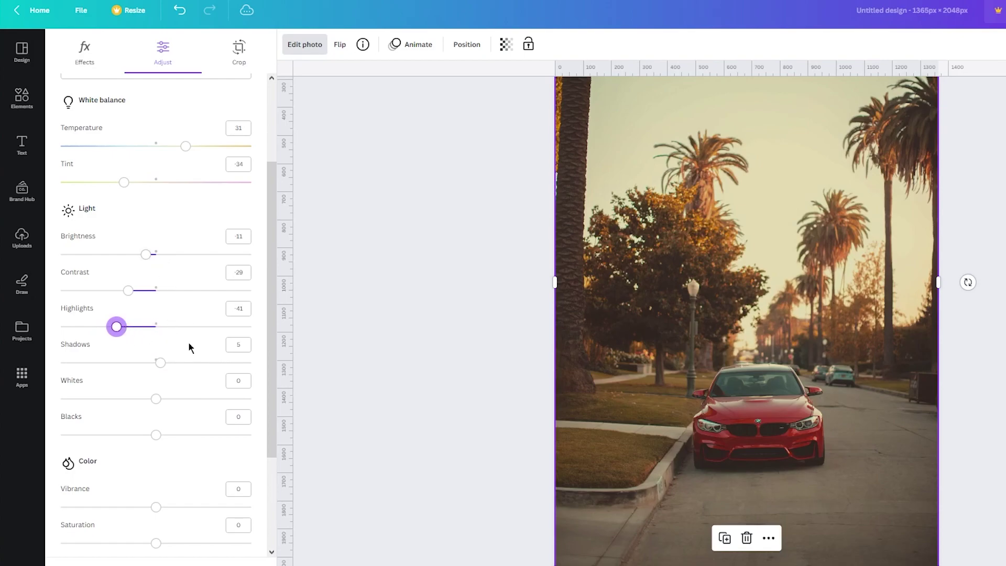
left_click_drag(165, 363, 195, 365)
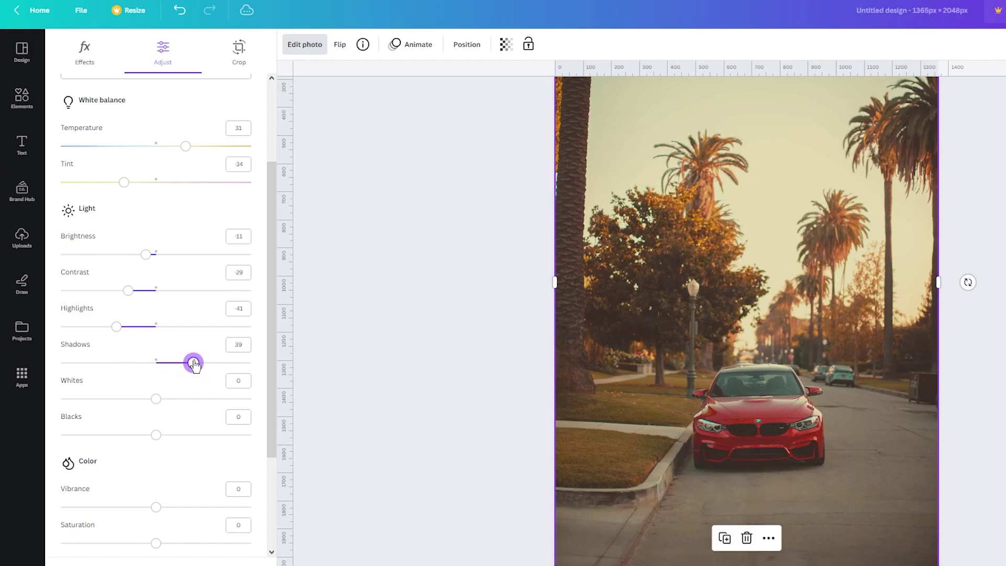
Set Whites to -11 and Blacks to 17.
scroll(591, 381, "down", 1)
scroll(524, 399, "up", 2)
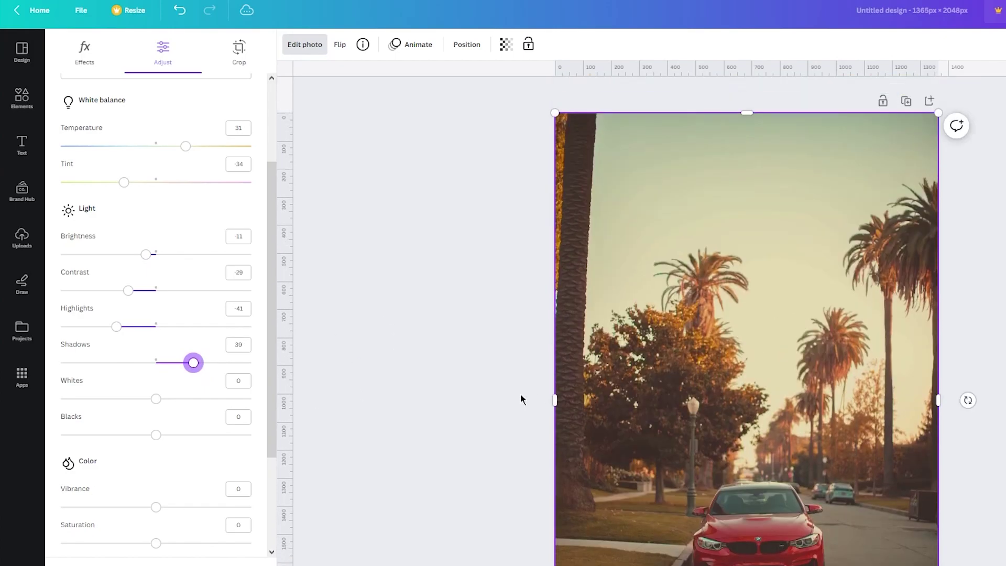
scroll(507, 399, "down", 2)
scroll(507, 394, "down", 2)
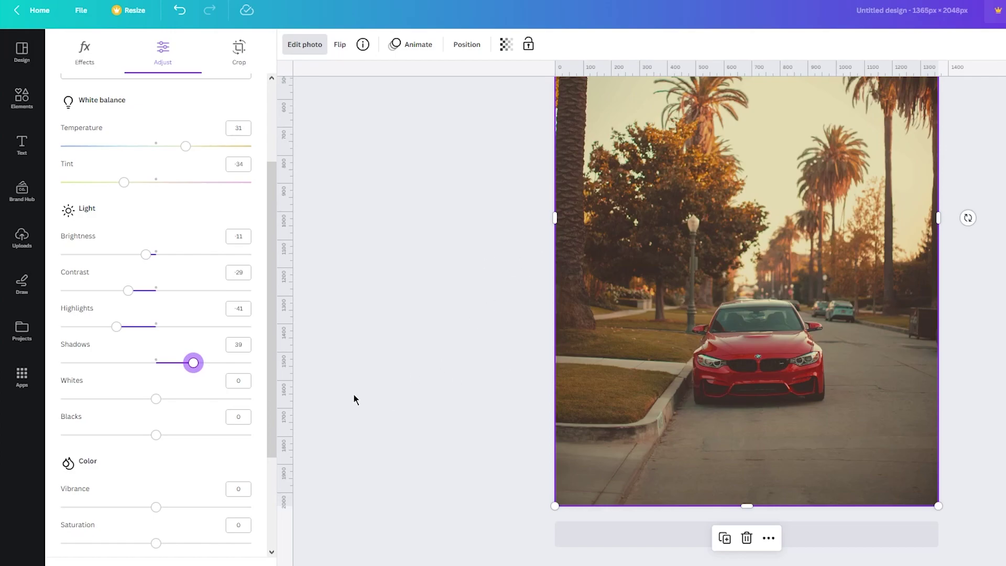
mouse_move(156, 399)
left_mouse_down()
mouse_move(86, 399)
mouse_move(139, 399)
left_mouse_up()
scroll(198, 411, "up", 3)
scroll(537, 400, "up", 2)
scroll(524, 403, "down", 1)
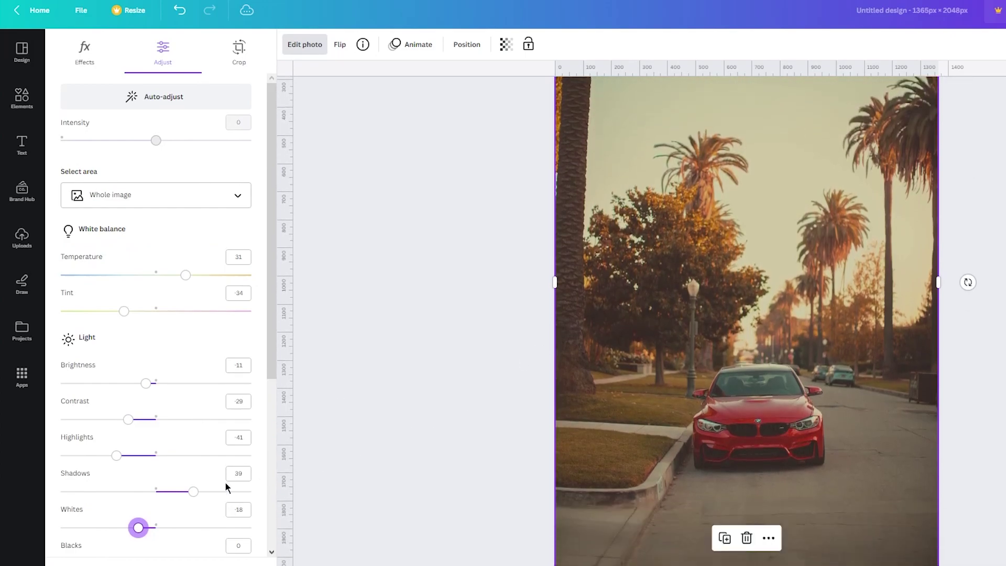
mouse_move(155, 535)
left_mouse_down()
mouse_move(90, 530)
mouse_move(151, 529)
mouse_move(215, 547)
mouse_move(157, 546)
mouse_move(221, 551)
mouse_move(135, 550)
mouse_move(146, 550)
left_mouse_up()
scroll(152, 498, "down", 3)
mouse_move(157, 440)
left_mouse_down()
mouse_move(234, 445)
mouse_move(8, 444)
mouse_move(135, 448)
mouse_move(114, 448)
mouse_move(195, 435)
mouse_move(170, 435)
left_mouse_up()
scroll(173, 435, "up", 1)
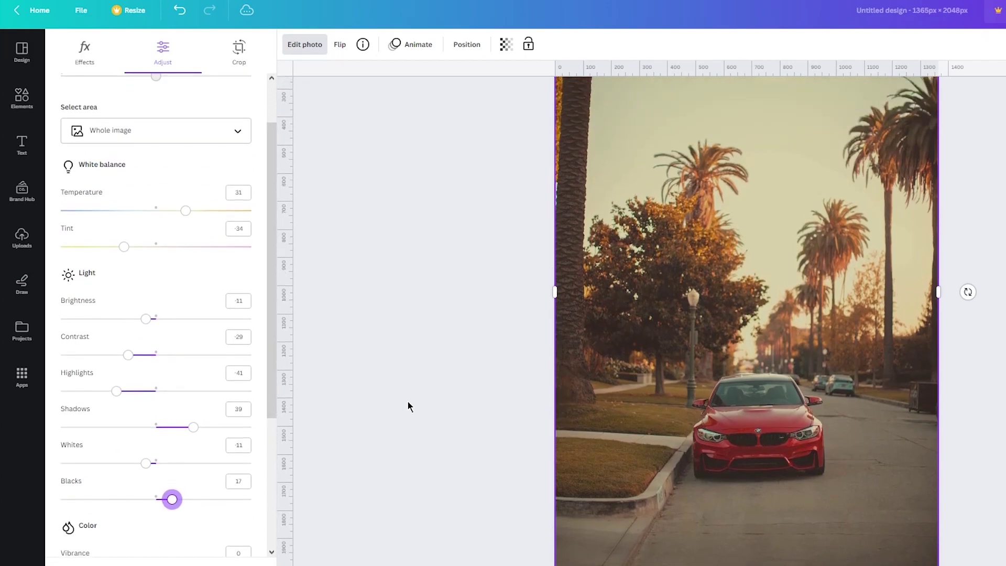
Experiment with the Vibrance slider, settling it at 34, and drop Saturation to -11.
scroll(161, 403, "down", 3)
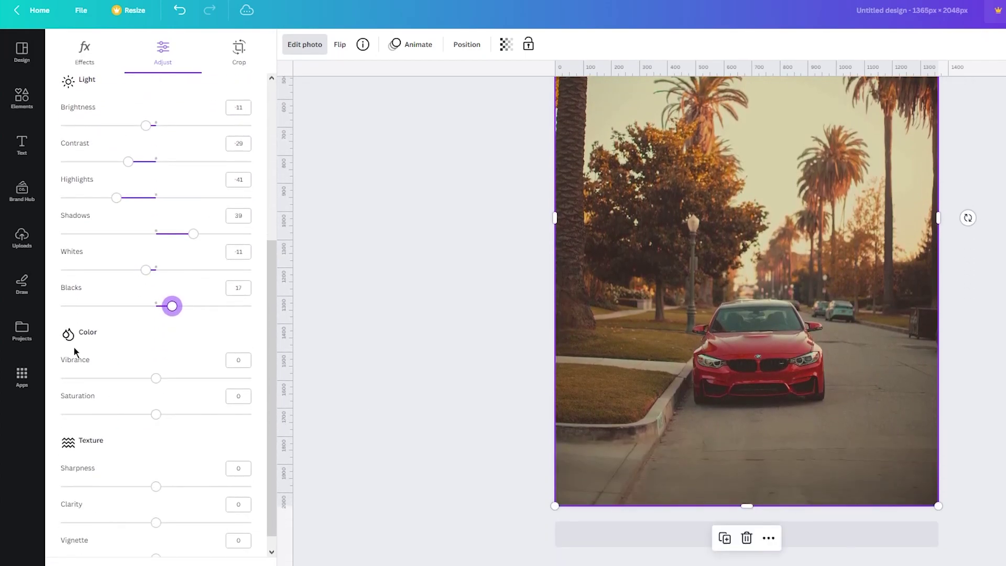
left_click_drag(156, 378, 96, 378)
left_click_drag(25, 381, 48, 386)
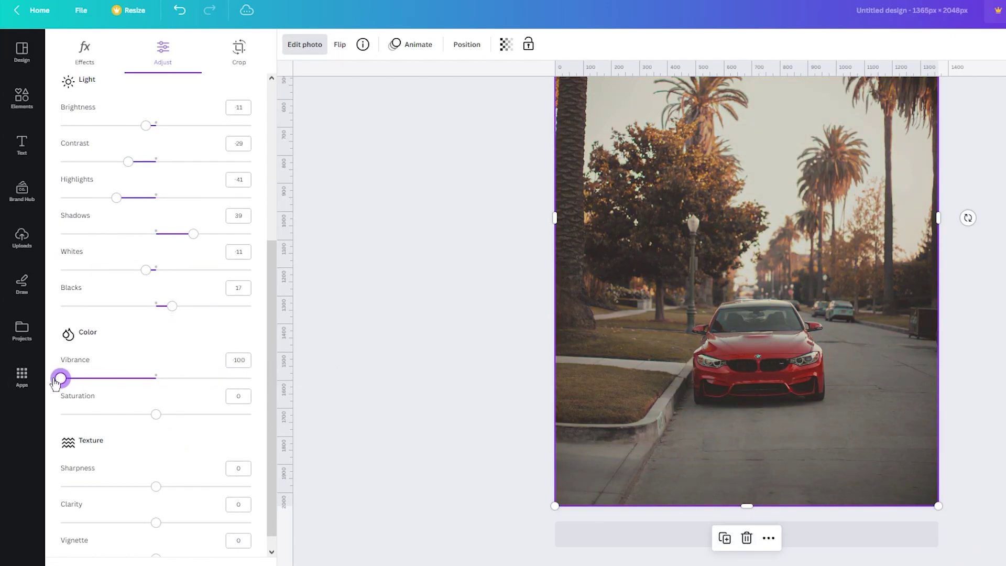
left_click_drag(60, 383, 188, 379)
mouse_move(162, 413)
left_mouse_down()
mouse_move(307, 421)
mouse_move(146, 413)
left_mouse_up()
scroll(162, 469, "down", 1)
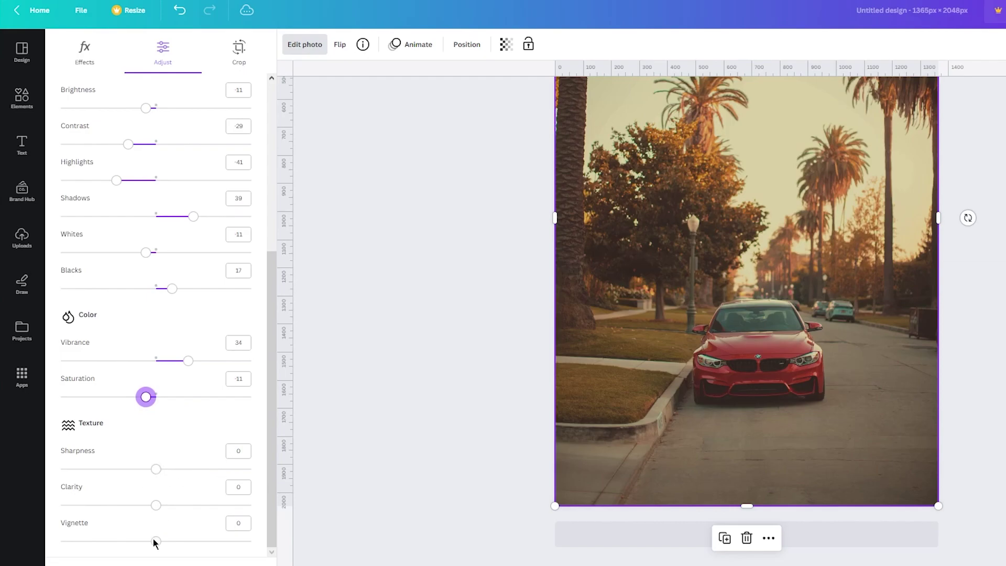
Toggle undo and redo to compare the warm grade, ending with every Adjust slider at 0.
scroll(173, 440, "up", 5)
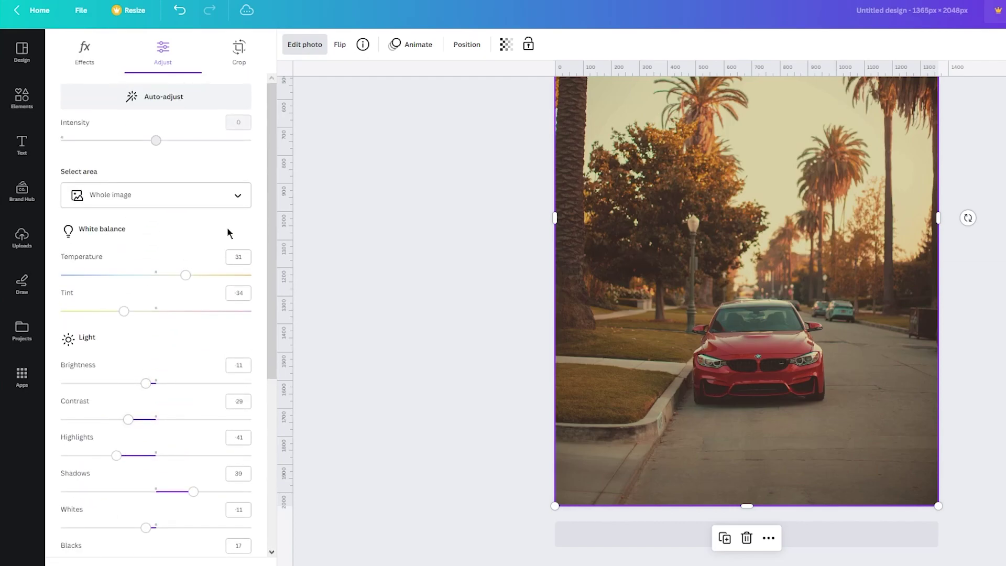
scroll(507, 369, "up", 2)
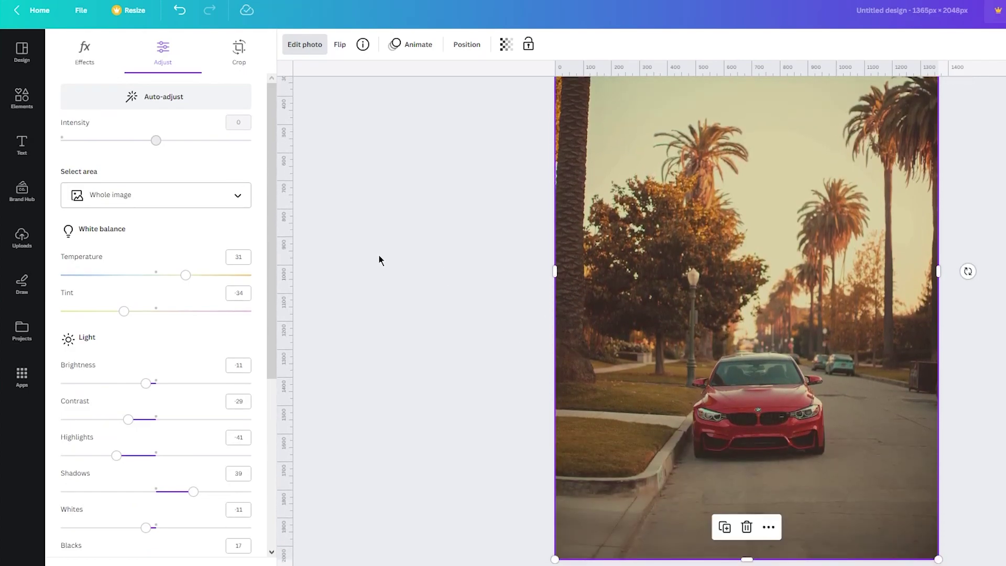
scroll(484, 272, "down", 2)
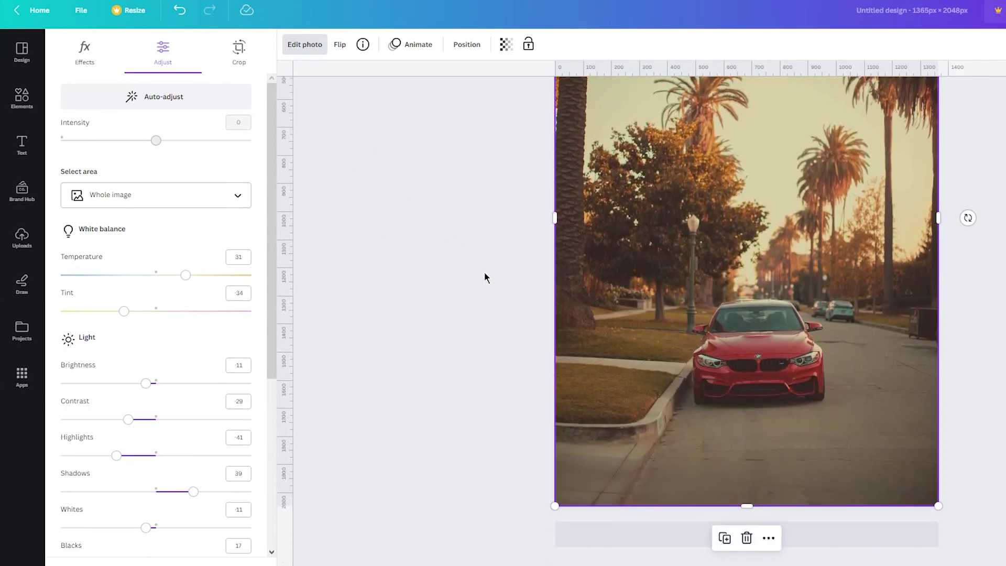
scroll(484, 274, "up", 4)
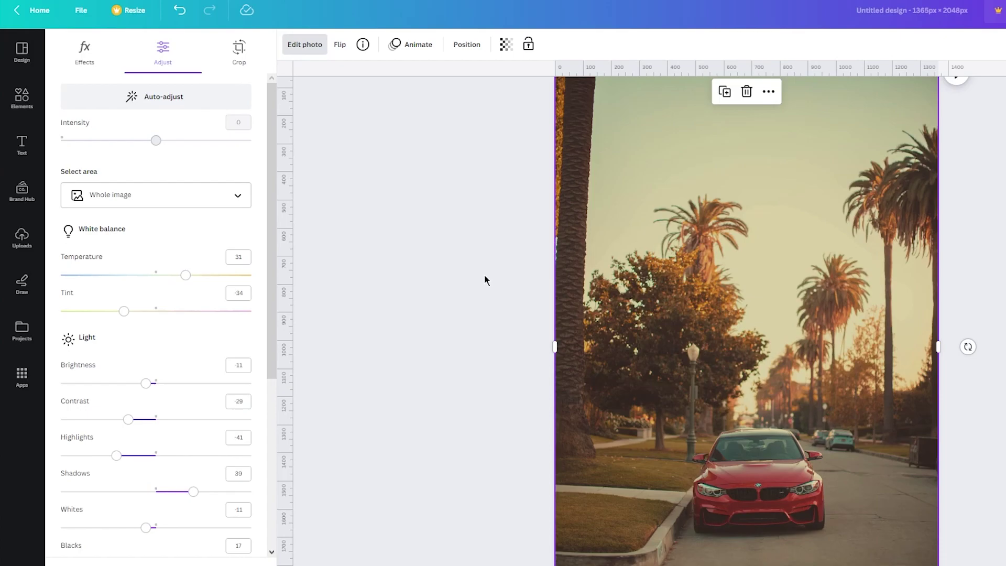
scroll(513, 275, "down", 5)
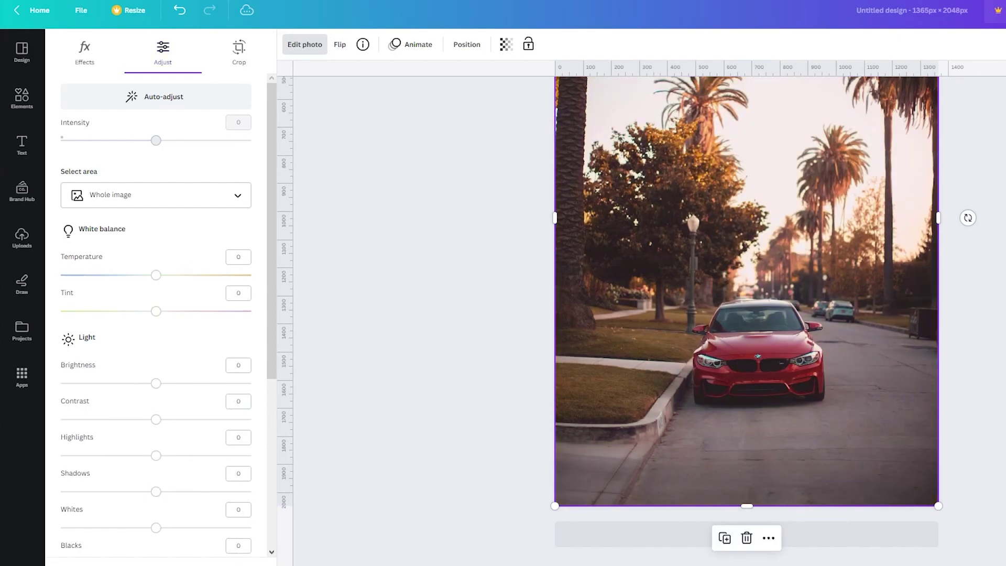
key("ctrl+z")
key("ctrl+shift+z")
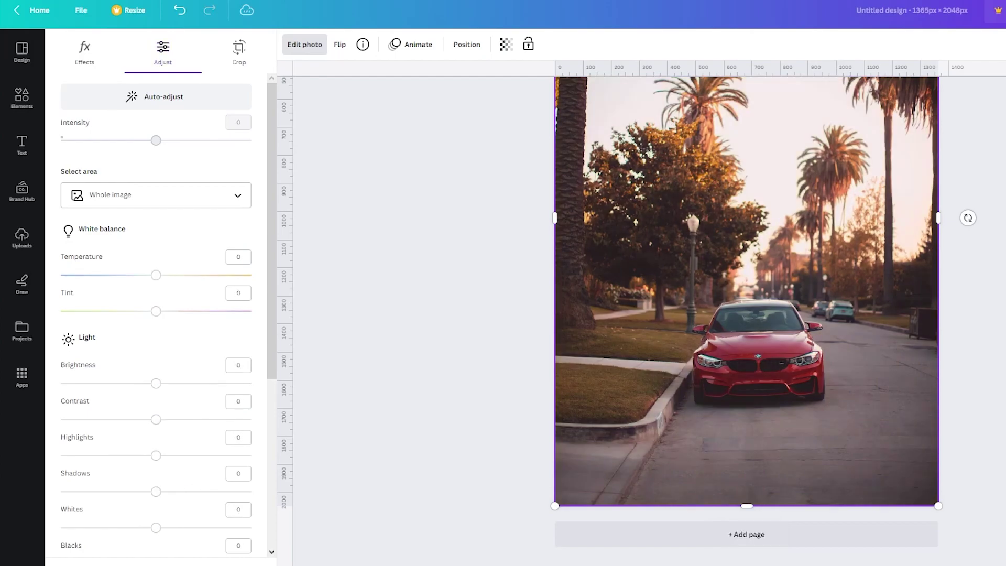
key("ctrl+z")
key("ctrl+shift+z")
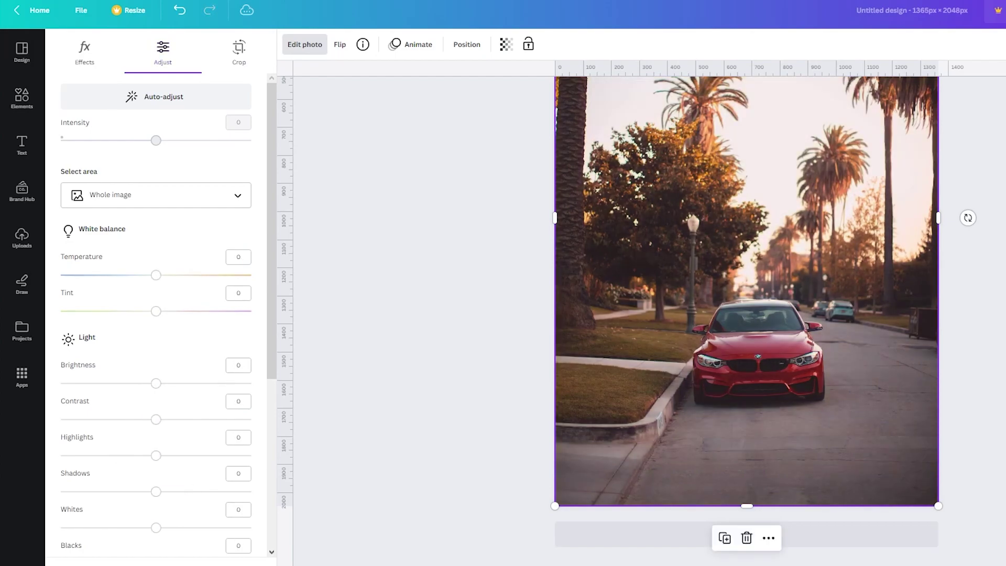
key("ctrl+z")
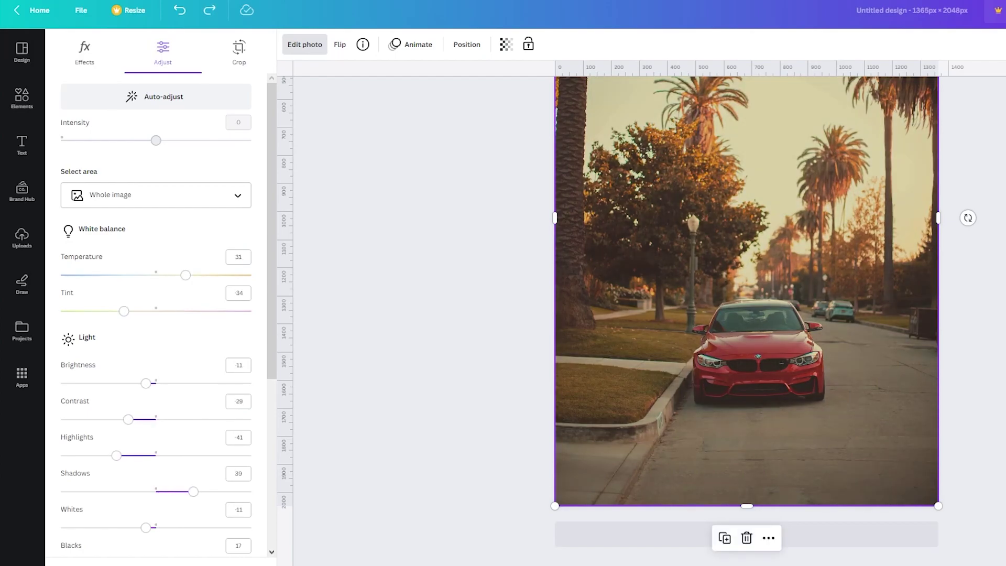
key("ctrl+shift+z")
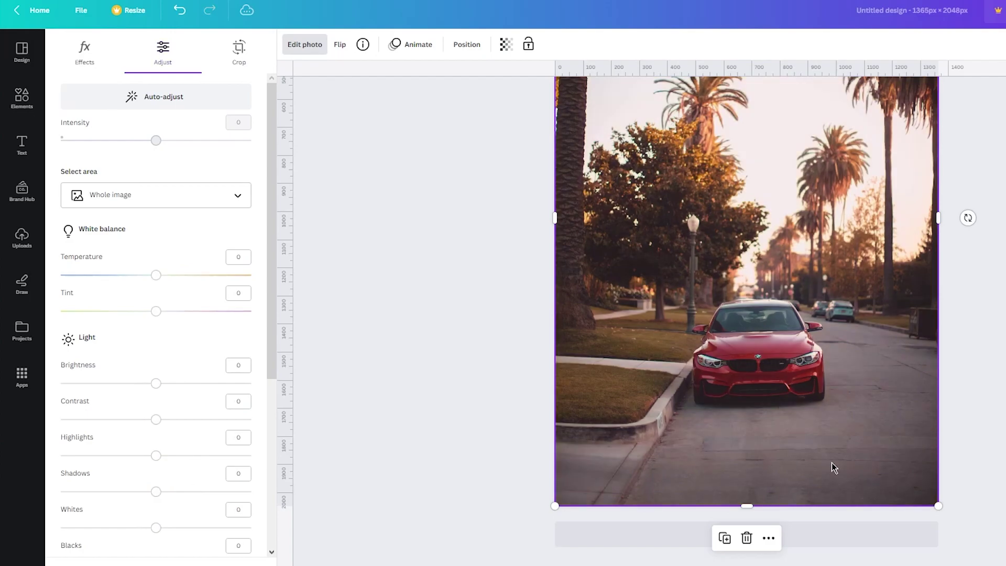
scroll(690, 404, "up", 4)
Limit the photo adjustments to the foreground car area.
left_click(156, 195)
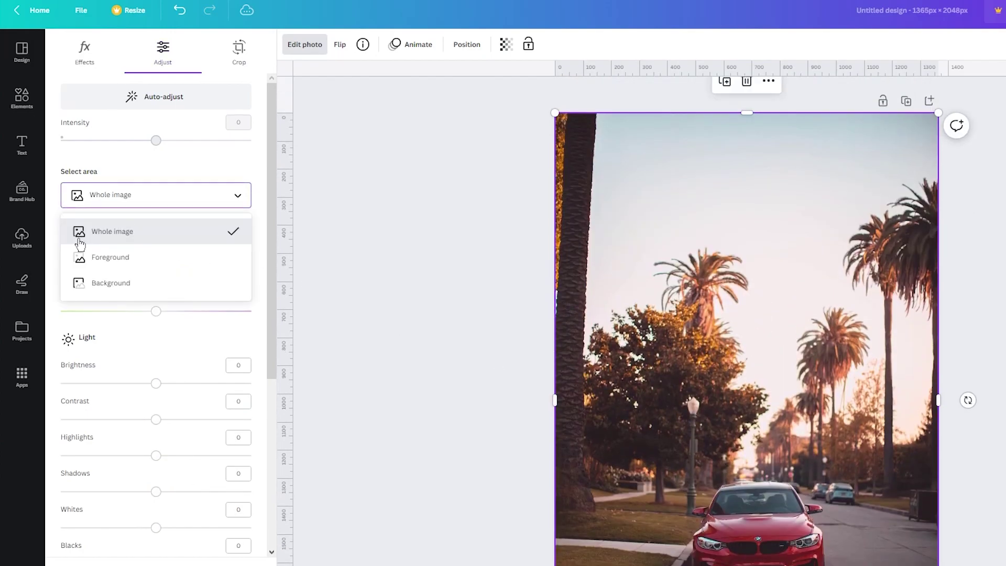
left_click(110, 255)
scroll(281, 227, "down", 2)
scroll(341, 225, "down", 2)
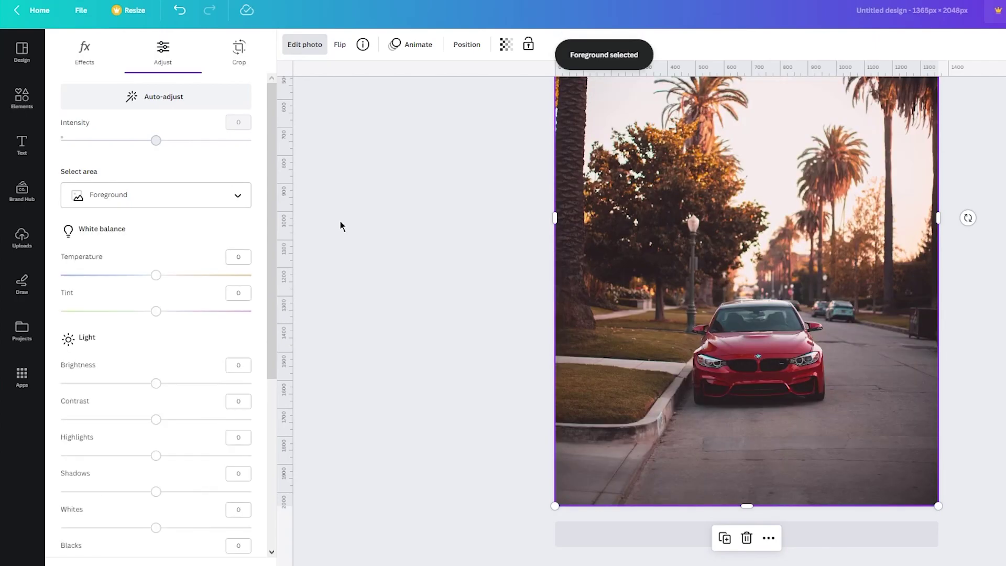
Warm the car to temperature 100 and set its tint to -11.
left_click_drag(159, 275, 252, 275)
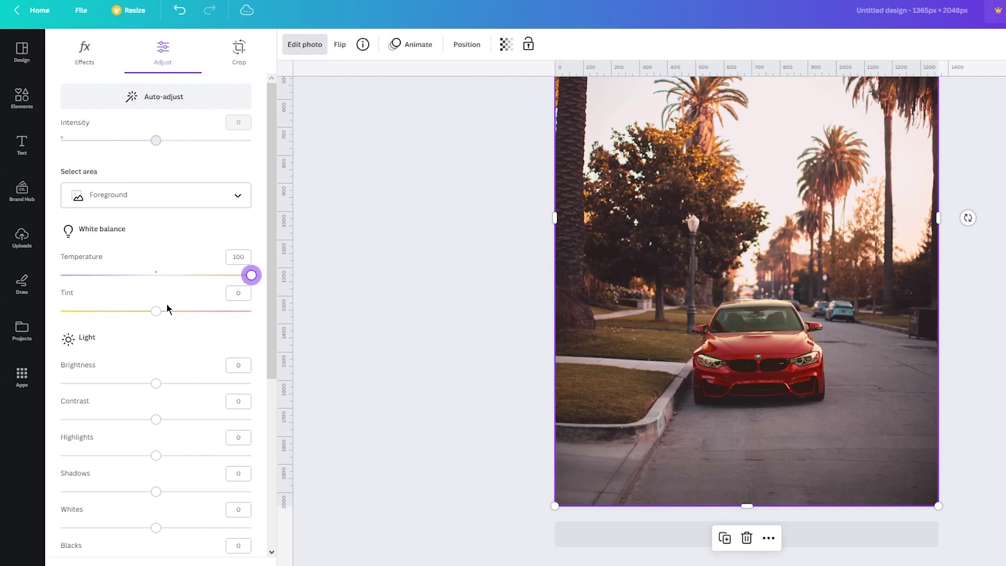
scroll(168, 309, "down", 2)
left_click_drag(168, 246, 61, 246)
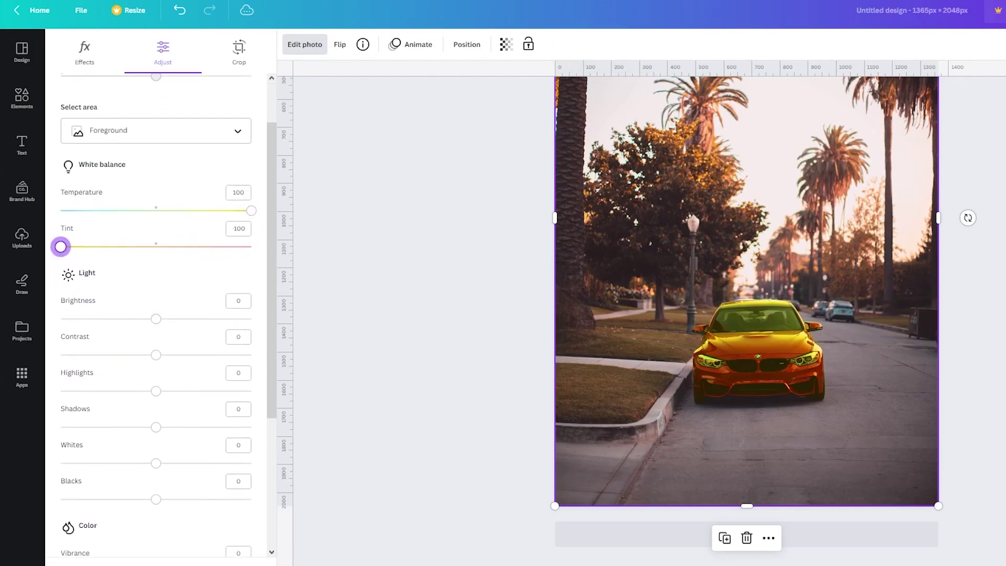
left_click(206, 247)
left_click_drag(206, 257, 147, 258)
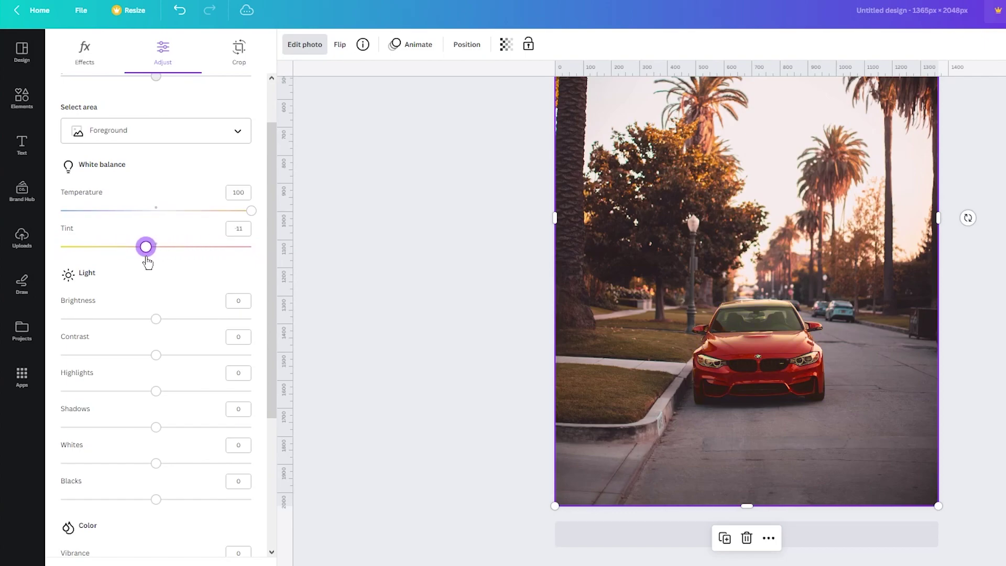
Raise the car's brightness to 43, contrast 59, shadows 62 and blacks 47.
left_click_drag(157, 321, 198, 321)
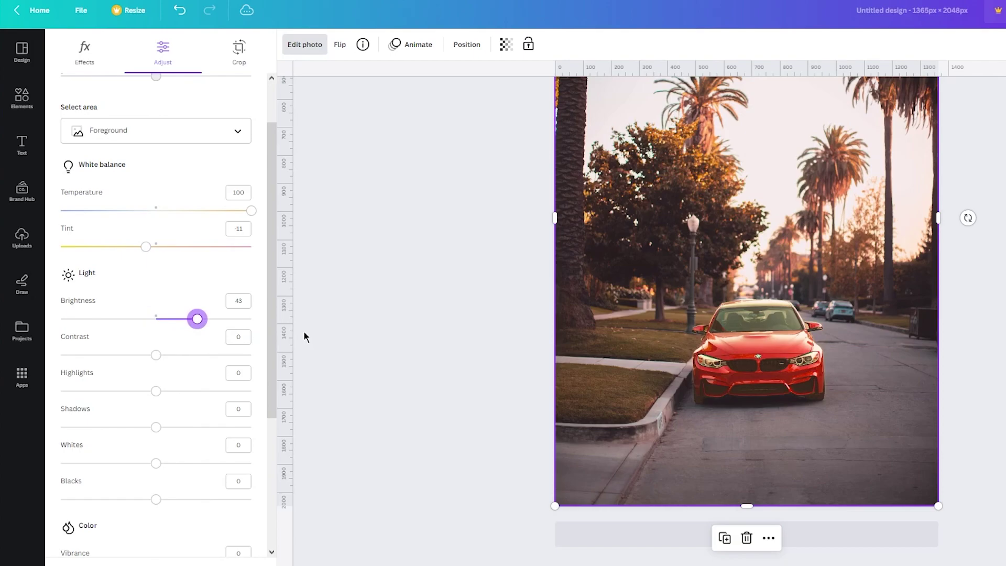
left_click_drag(157, 358, 217, 370)
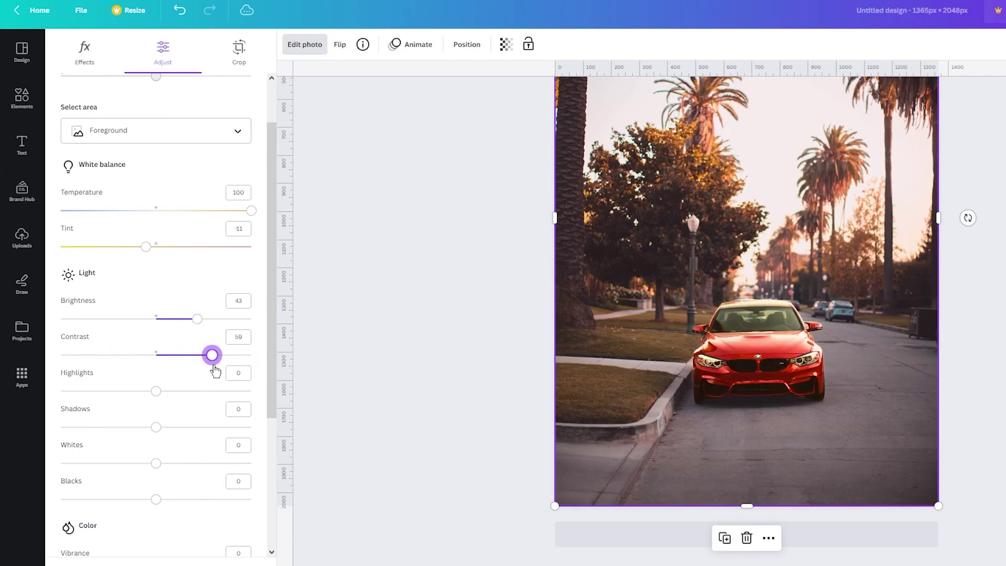
left_click_drag(156, 388, 215, 362)
scroll(172, 369, "down", 1)
scroll(218, 367, "down", 1)
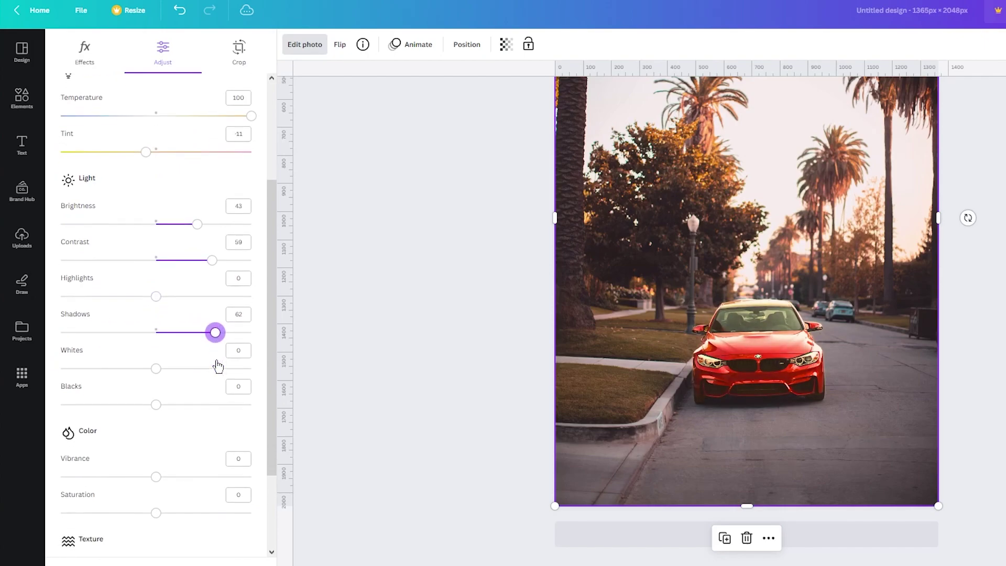
scroll(218, 367, "down", 1)
left_click_drag(150, 337, 188, 360)
scroll(187, 356, "down", 2)
scroll(178, 314, "up", 6)
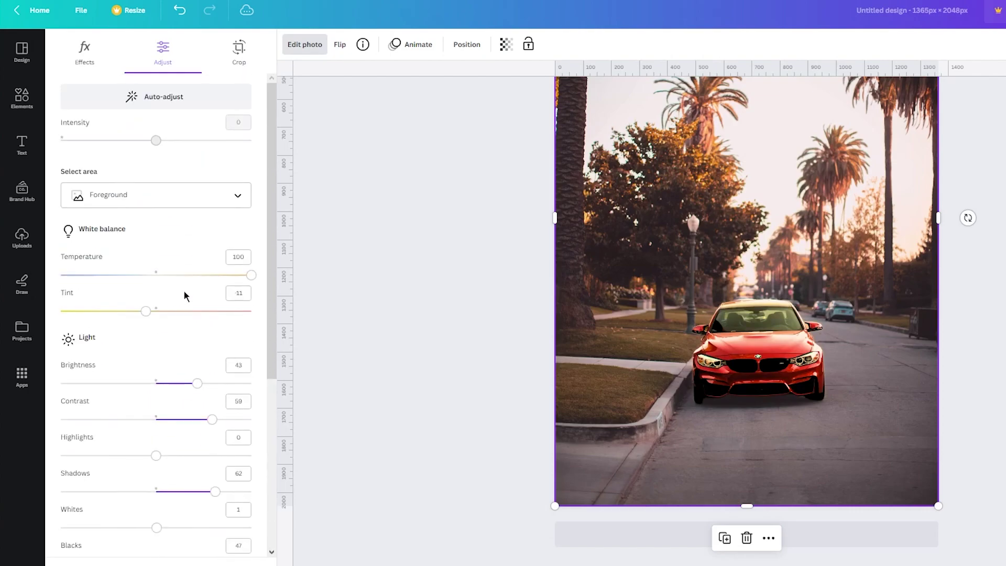
Switch adjustments to the background and drop its saturation to -100.
left_click(152, 197)
left_click(132, 288)
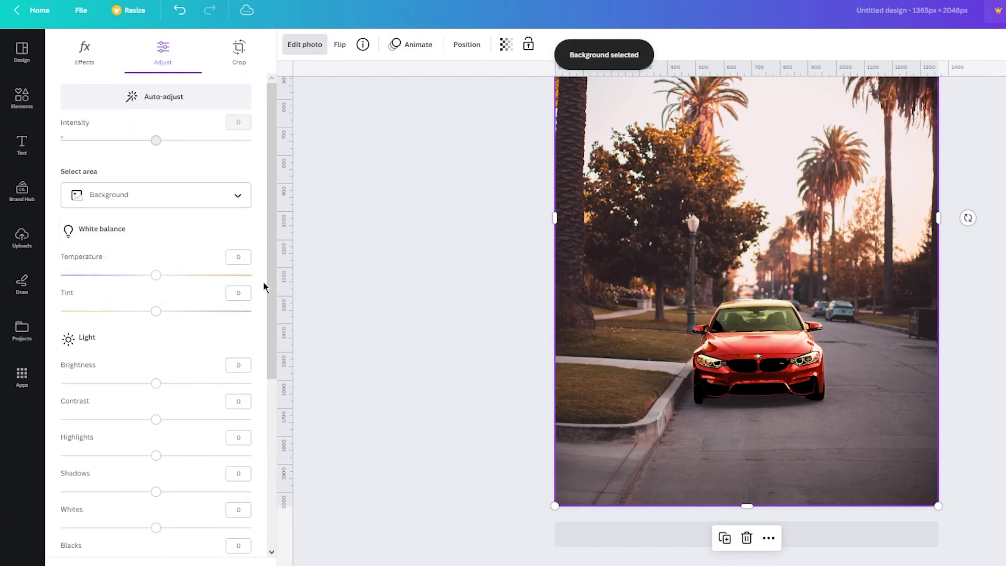
scroll(198, 312, "down", 5)
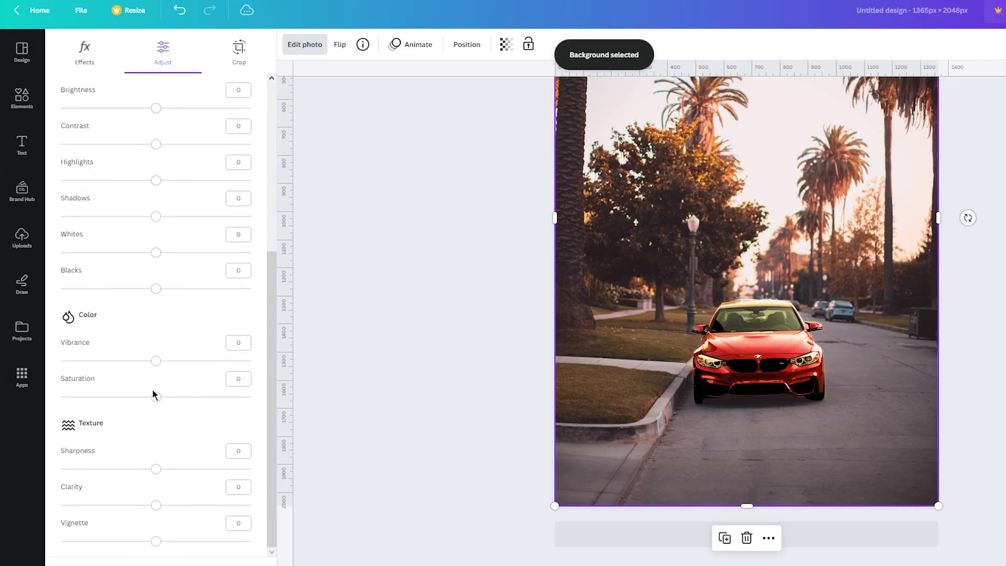
left_click_drag(114, 396, 4, 401)
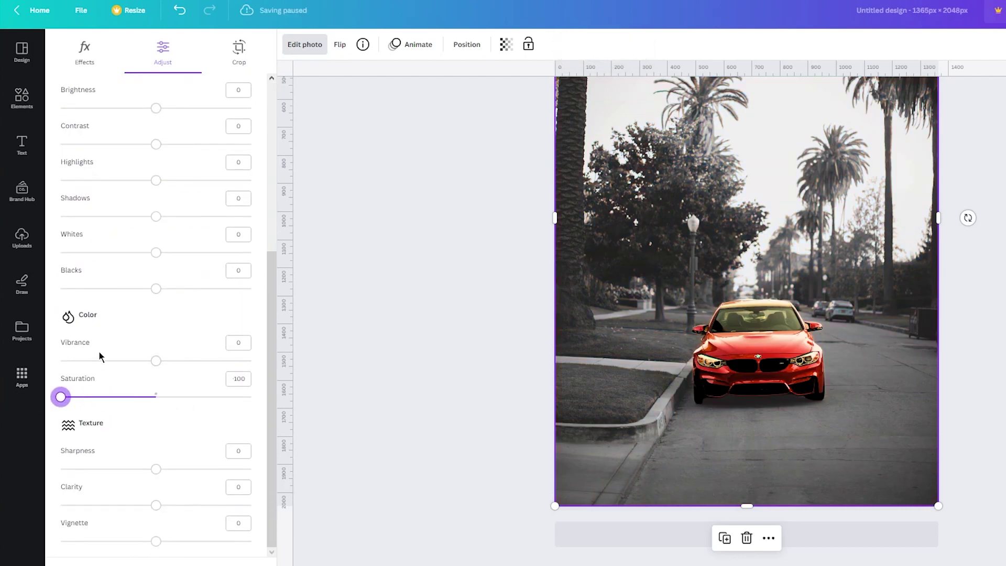
Set the background to temperature -100, brightness -22 and contrast 100.
scroll(202, 312, "up", 5)
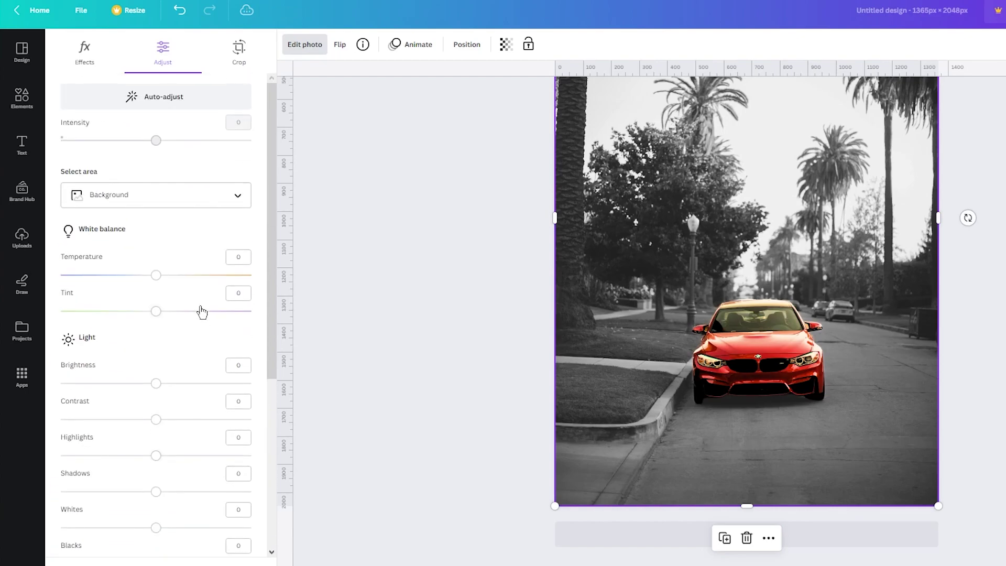
left_click_drag(156, 275, 61, 274)
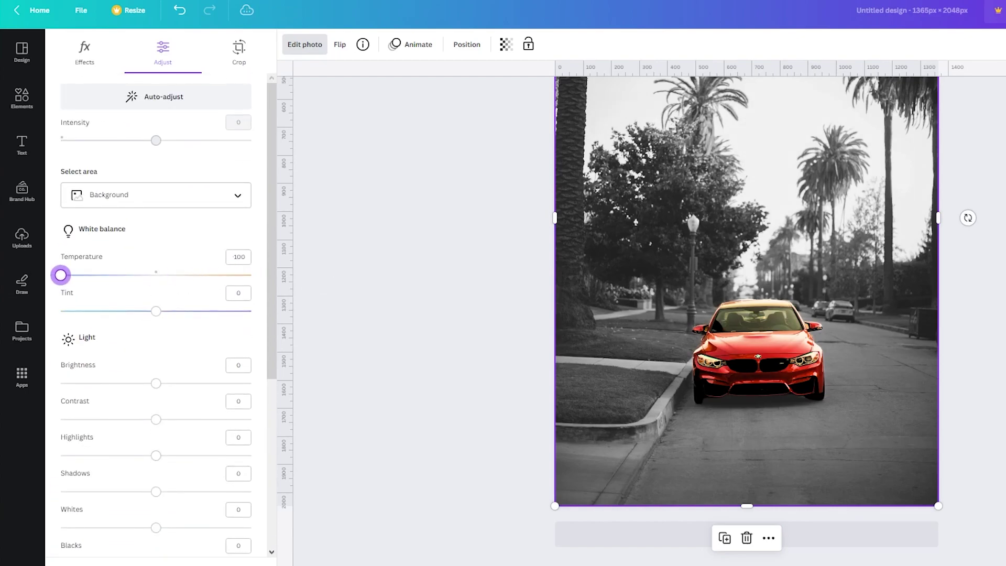
mouse_move(153, 384)
left_mouse_down()
mouse_move(102, 383)
mouse_move(222, 382)
mouse_move(134, 383)
left_mouse_up()
left_click_drag(155, 419, 196, 418)
left_click(337, 311)
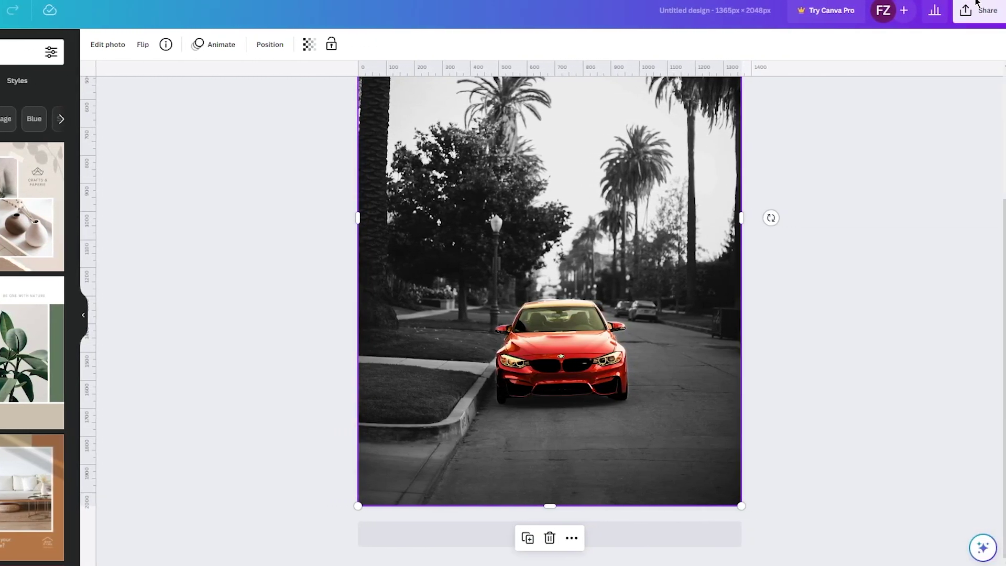
Check the Share download settings with PNG file type, then dismiss them.
left_click(978, 9)
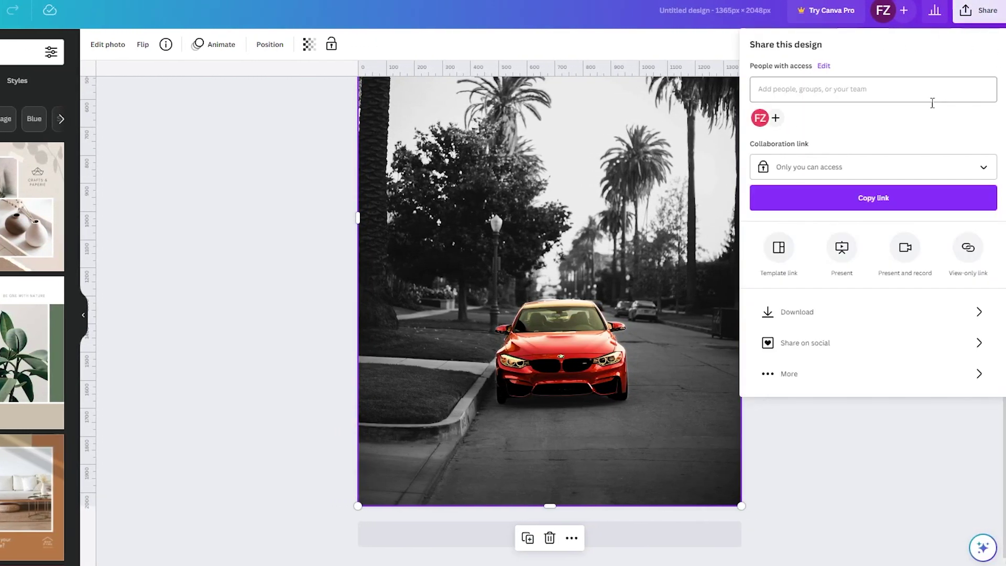
left_click(834, 312)
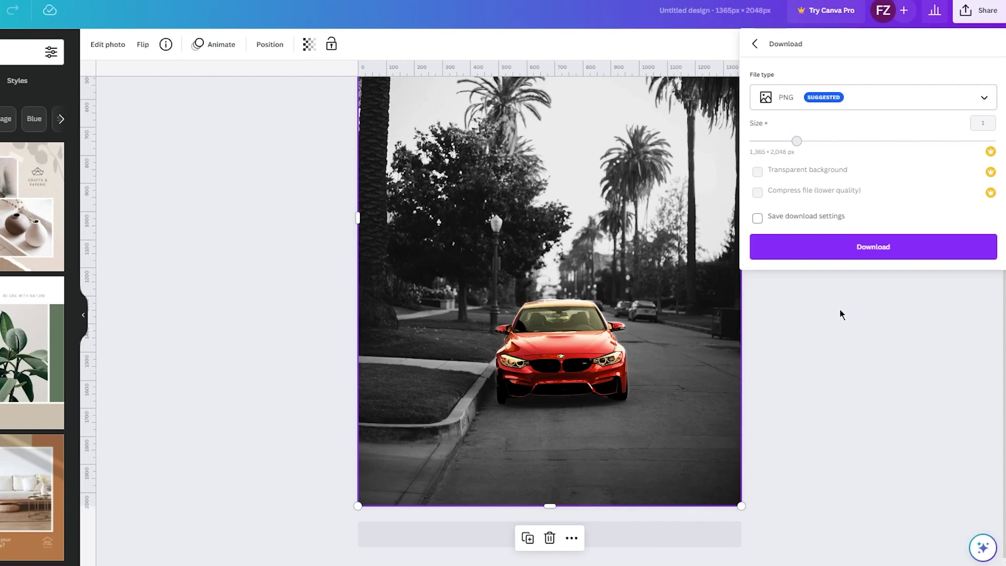
left_click(174, 313)
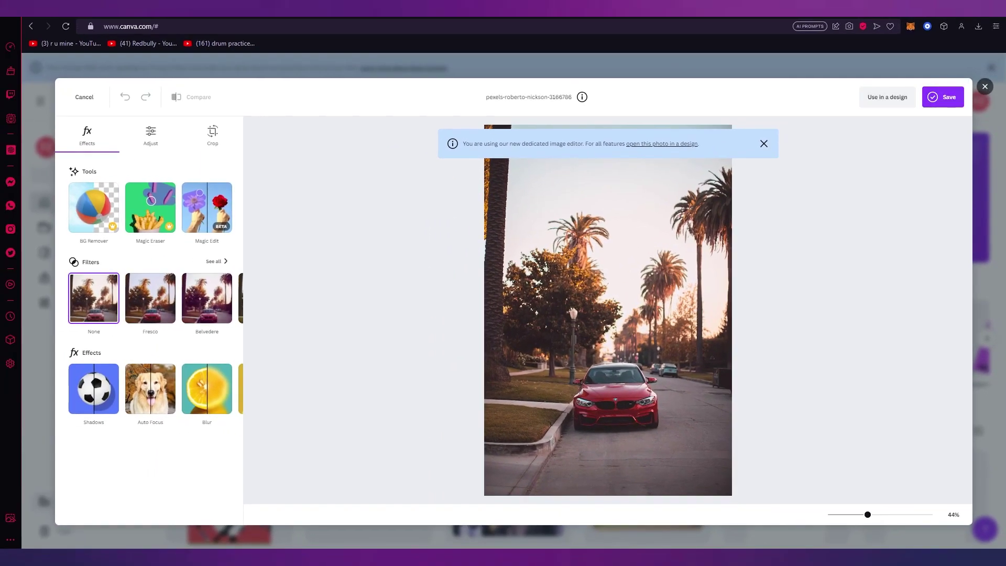
Leave the photo editor and browse the Videos templates on the home page.
left_click(991, 90)
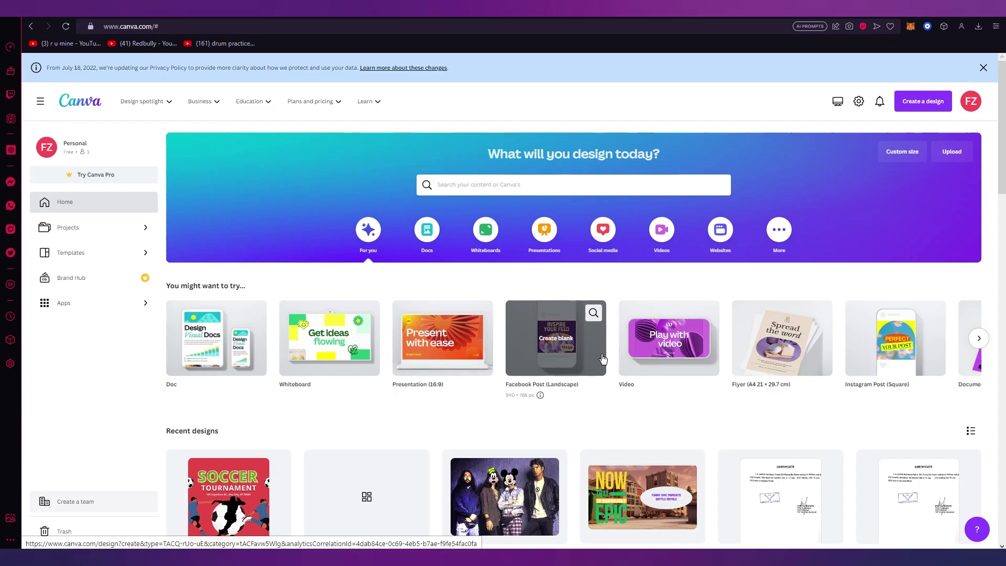
left_click(675, 233)
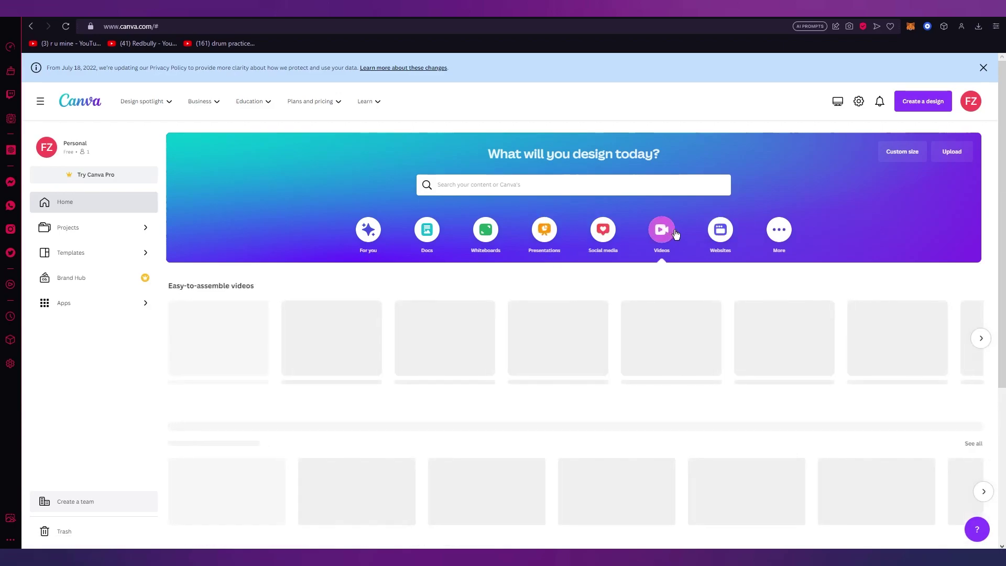